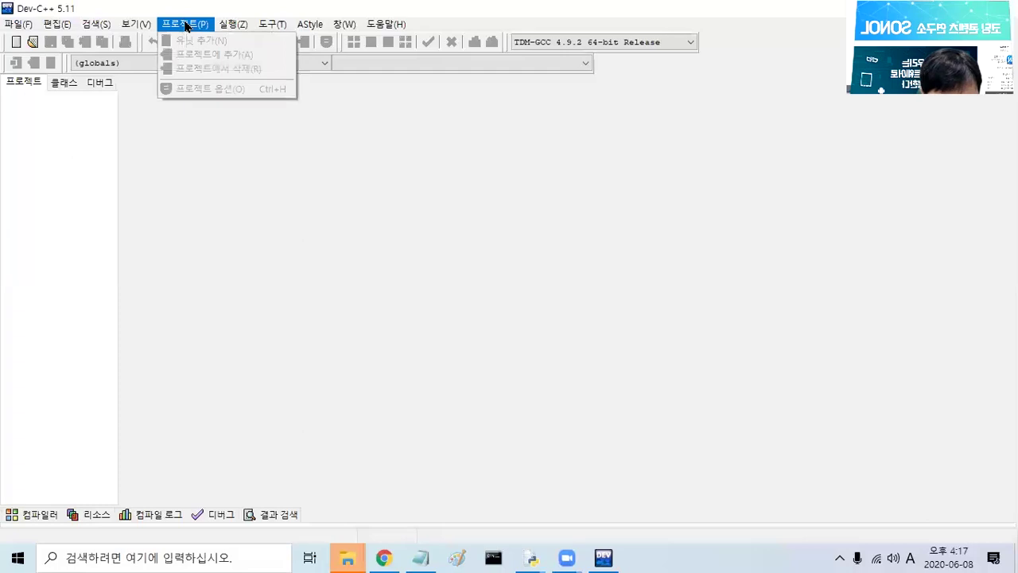
mouse_move(14, 31)
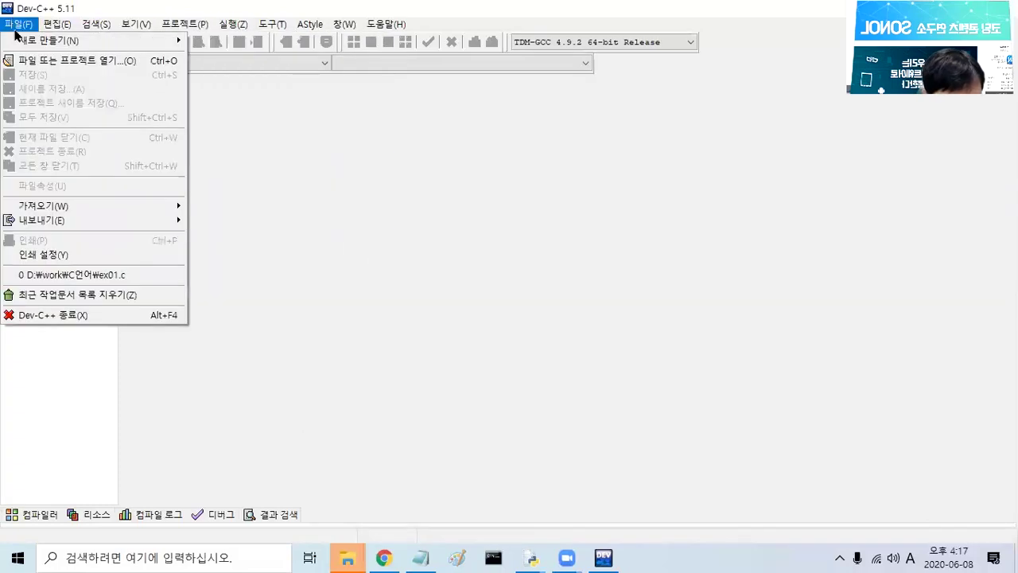
mouse_move(268, 29)
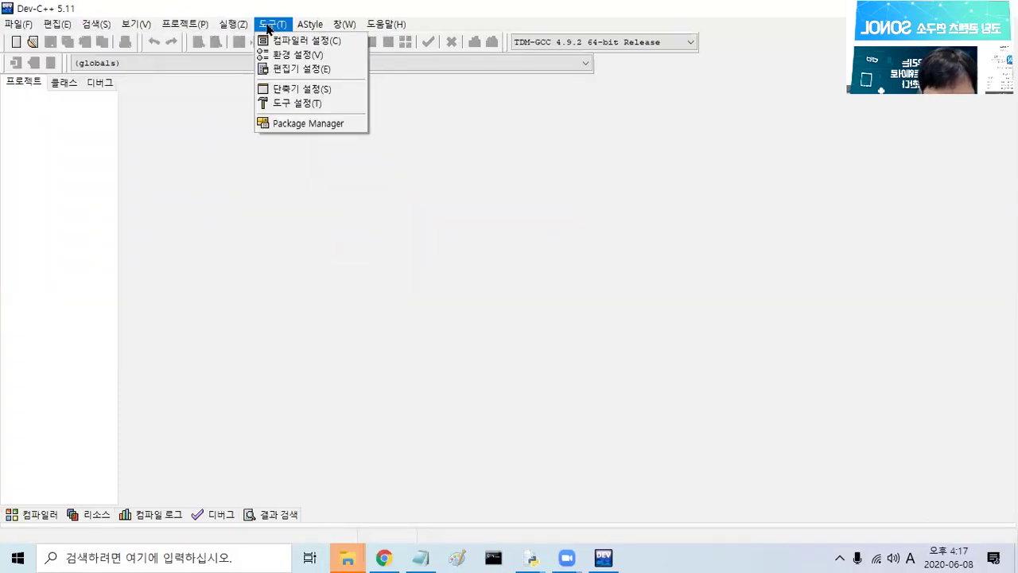
mouse_move(345, 23)
click(777, 203)
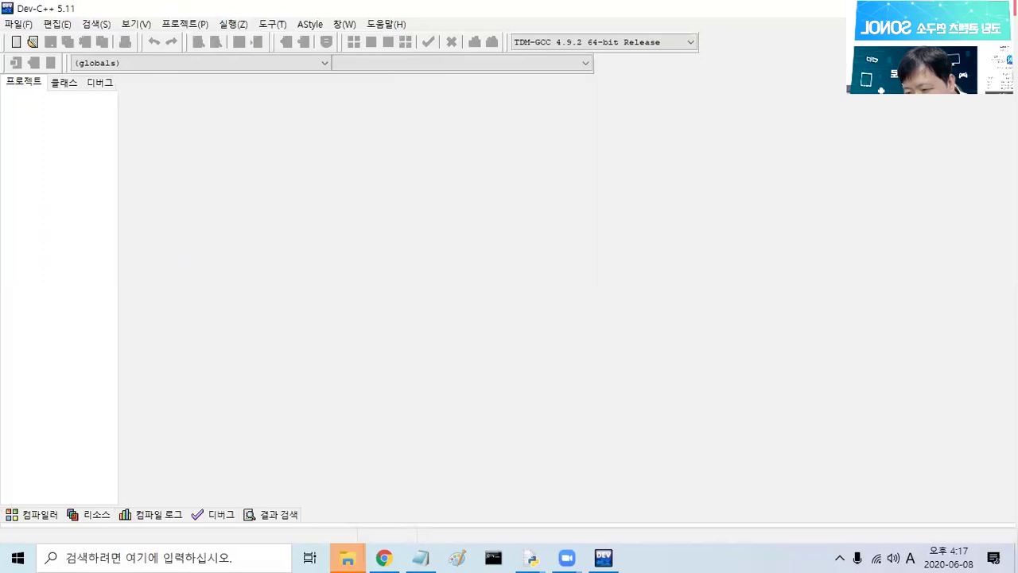
Step: Close Dev-C++ and minimize the Downloads folder window behind it
key(alt+F4)
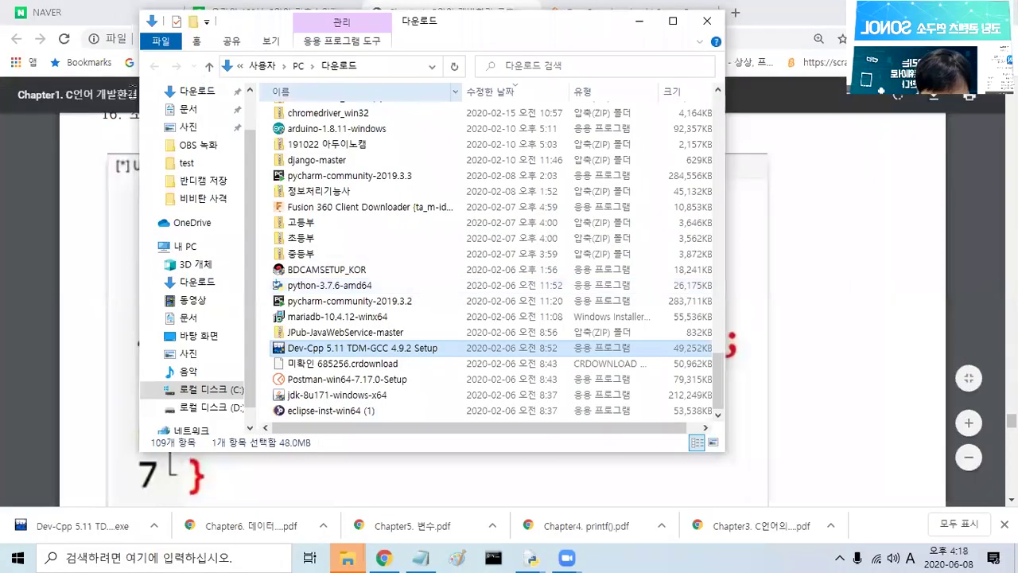
click(641, 21)
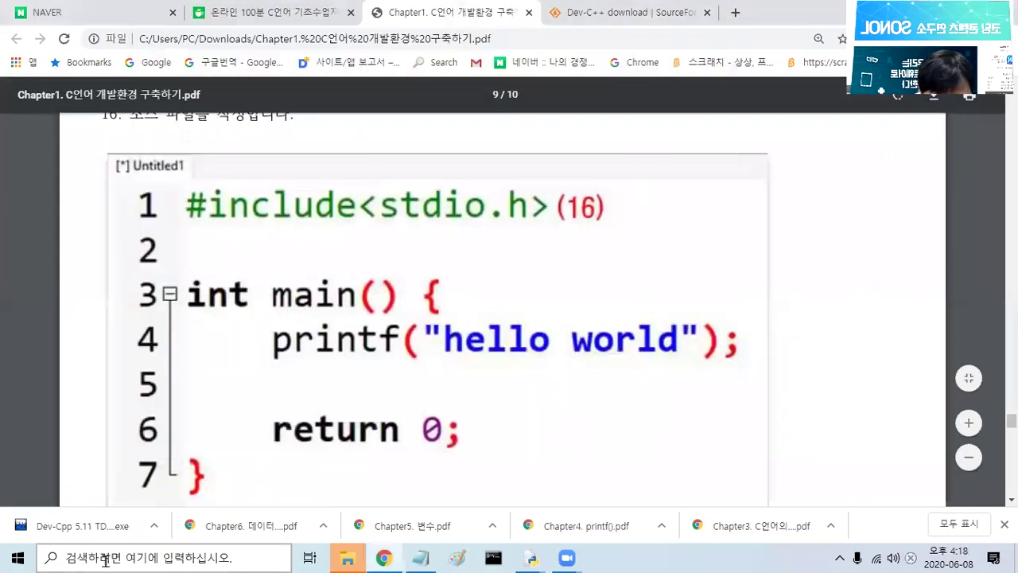
Step: Search Windows for "프로그램" and open the 프로그램 추가/제거 system settings
click(18, 556)
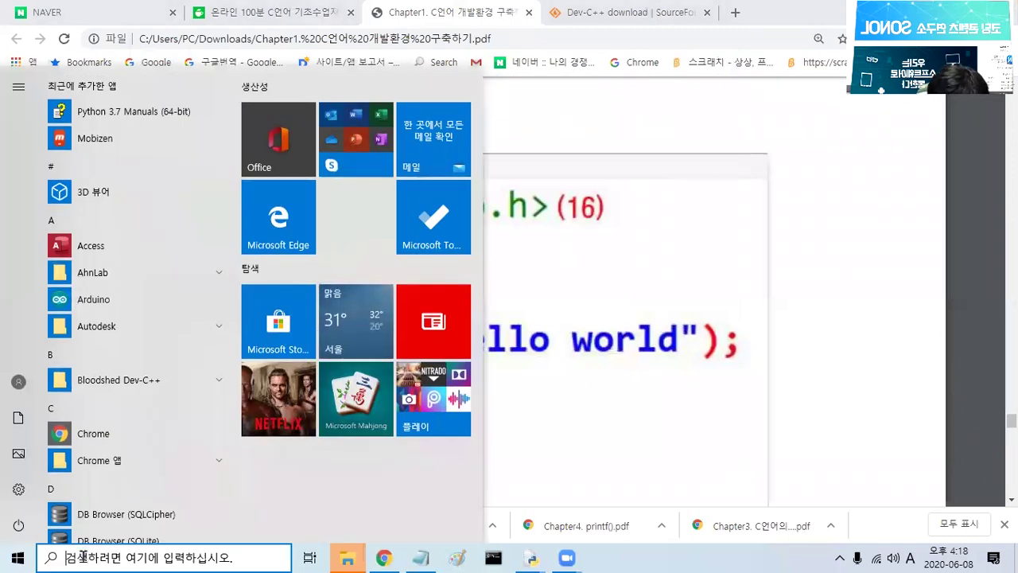
click(84, 554)
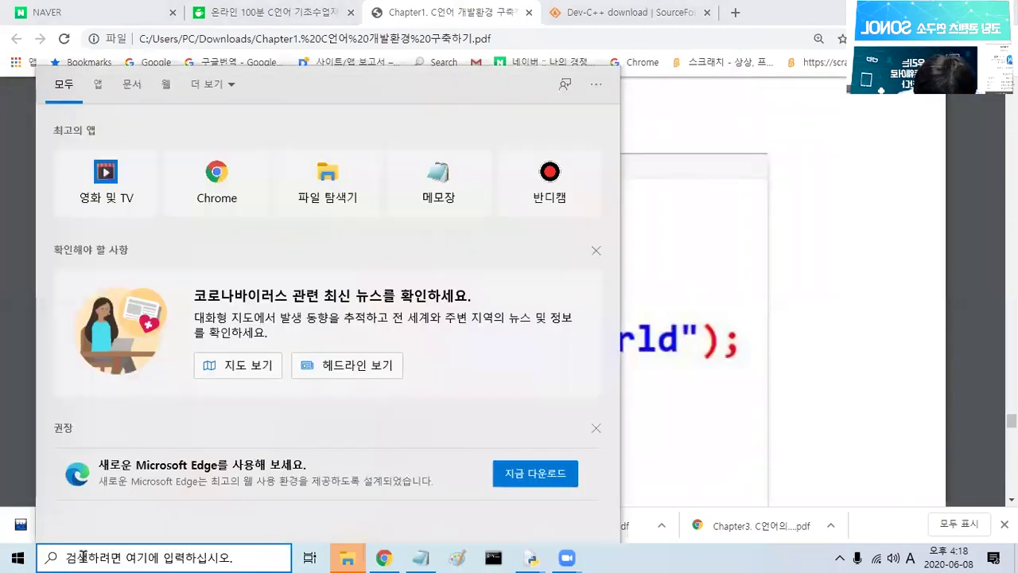
text(v)
key(BackSpace)
key(Hangul)
text(ㅍ)
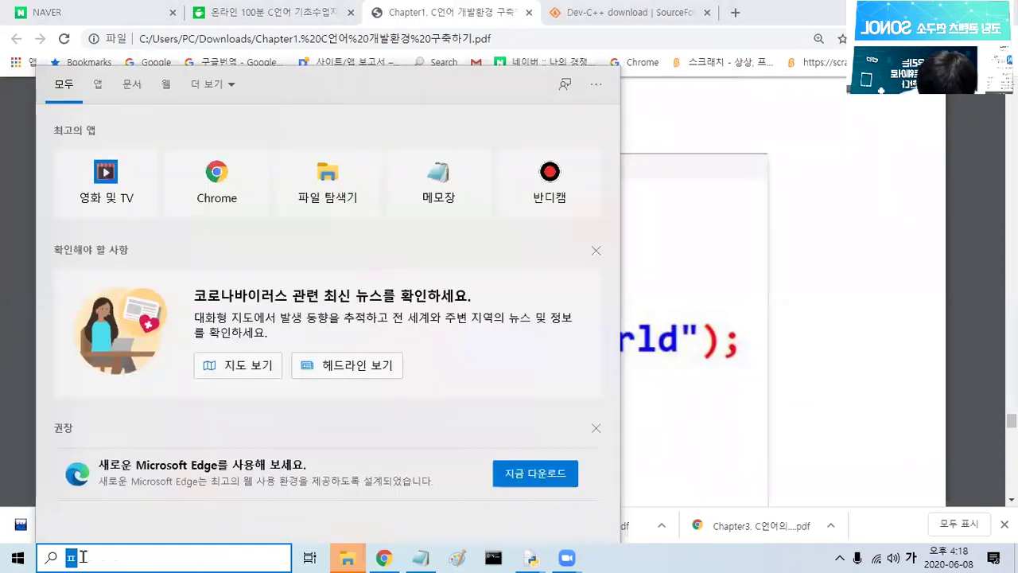
text(프로그램)
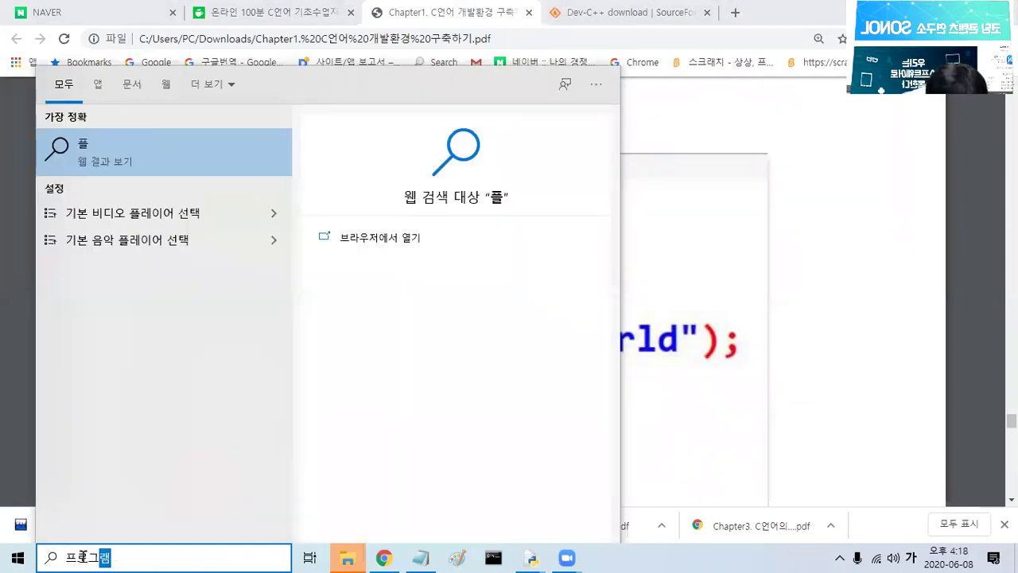
text(추가)
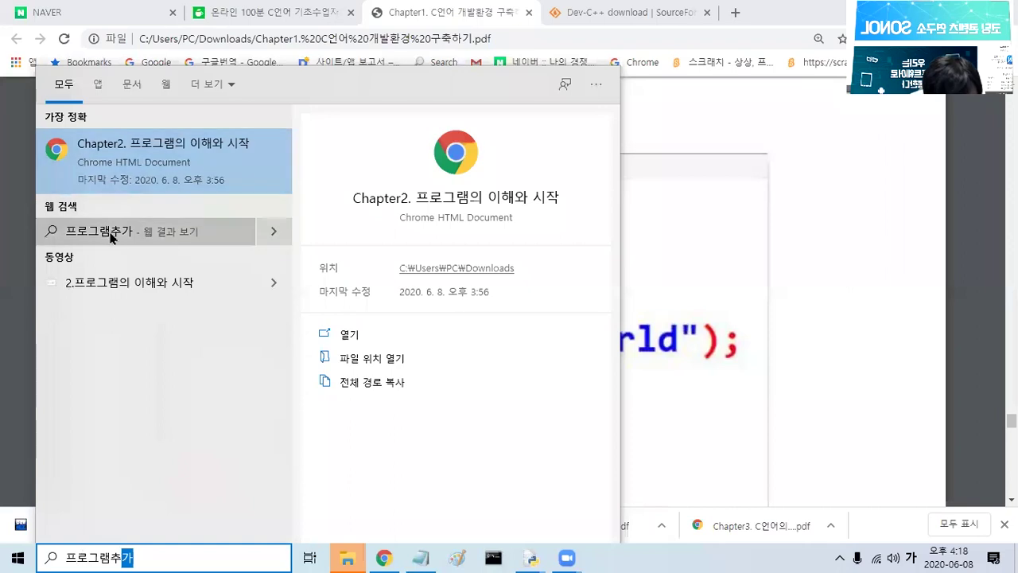
click(186, 560)
key(BackSpace)
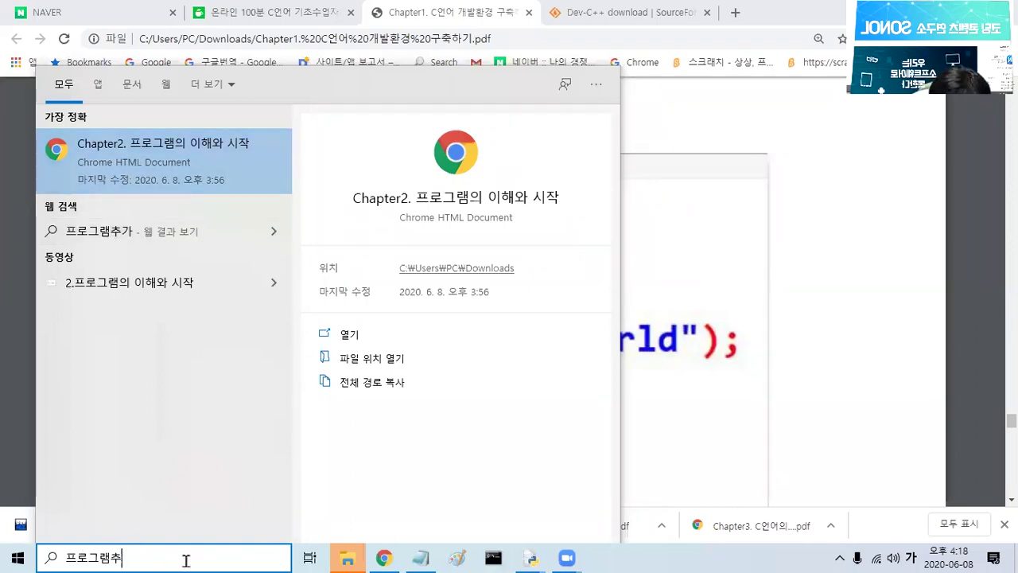
key(BackSpace)
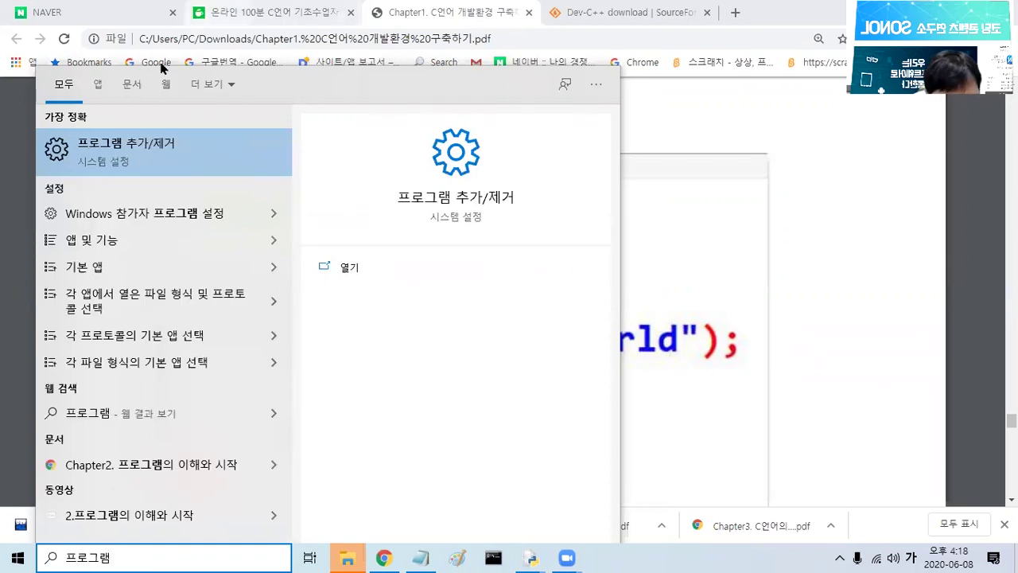
click(155, 152)
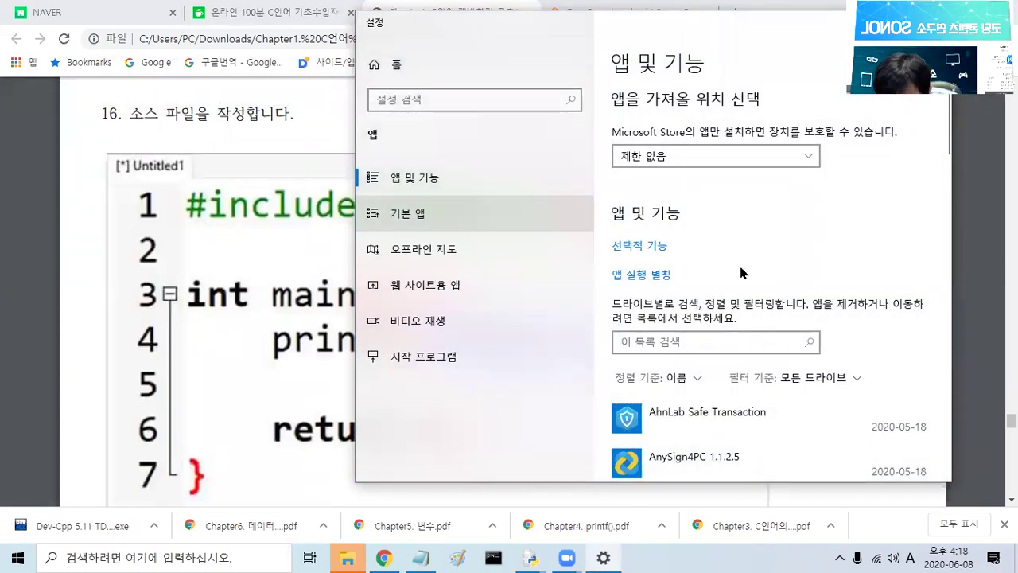
Step: Maximize the settings window and start uninstalling Dev-C++ 5.11 from the installed apps list
scroll(628, 250, down, 3)
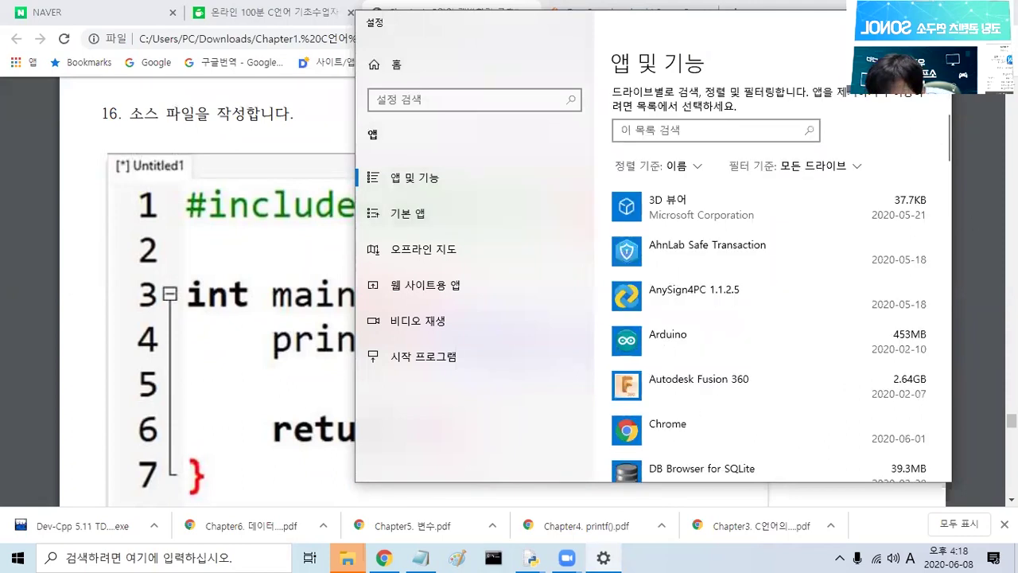
key(super+Up)
scroll(330, 318, down, 5)
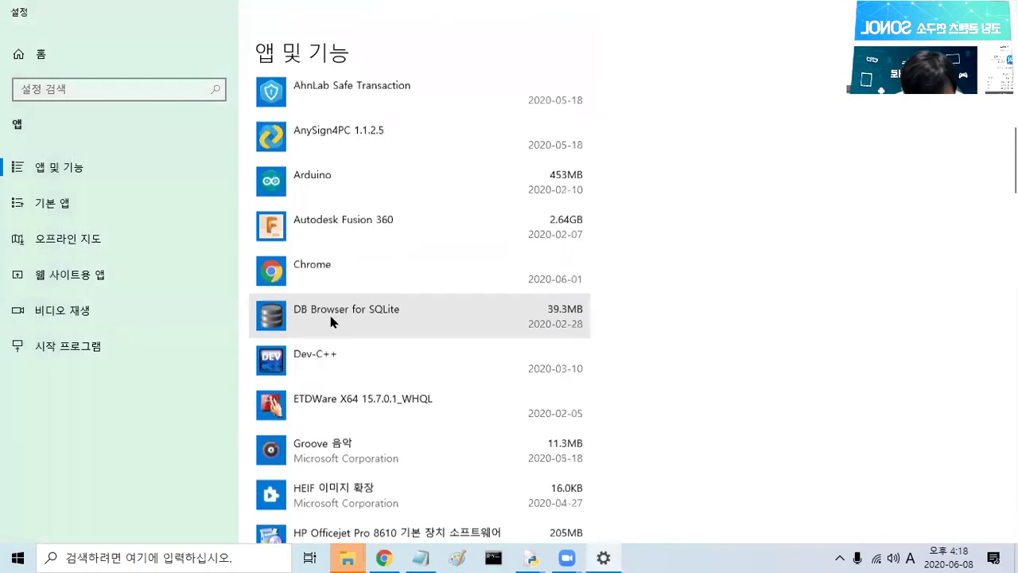
click(314, 180)
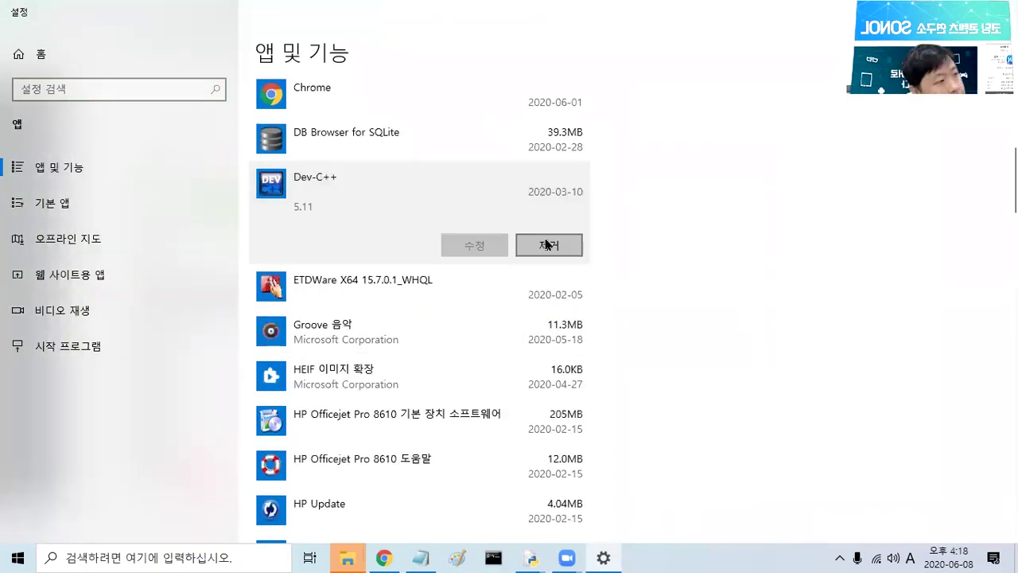
click(546, 245)
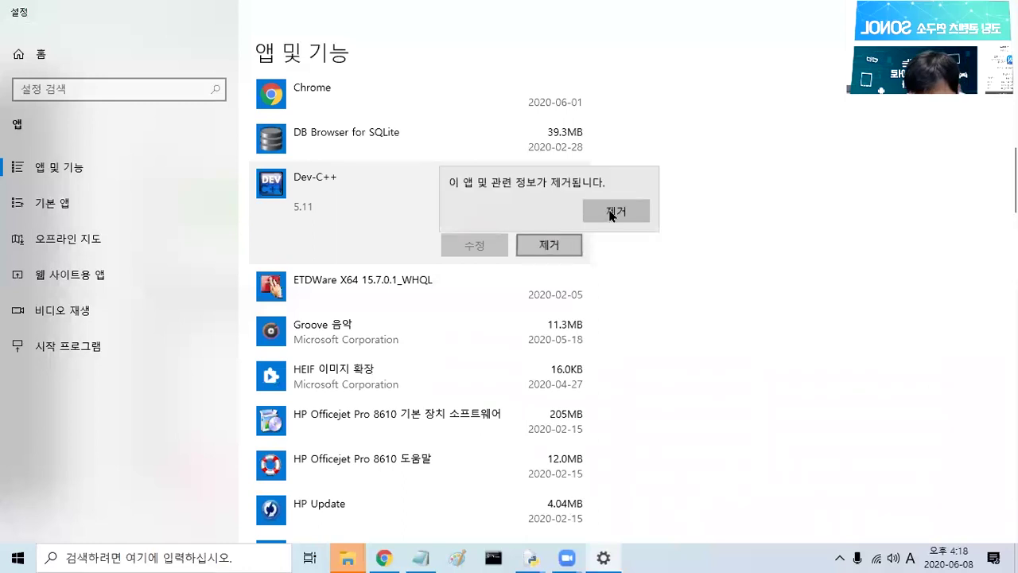
click(610, 210)
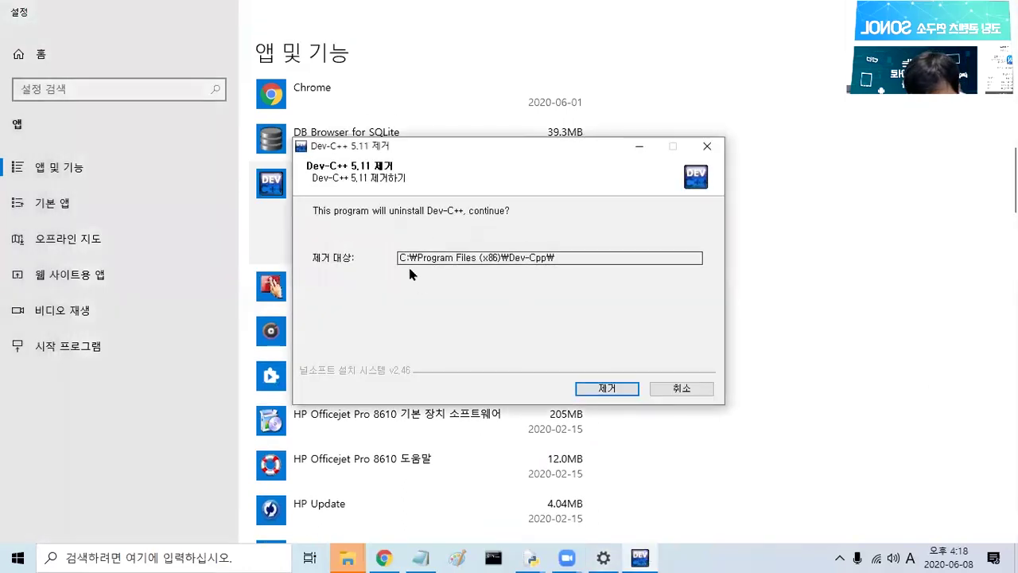
click(607, 388)
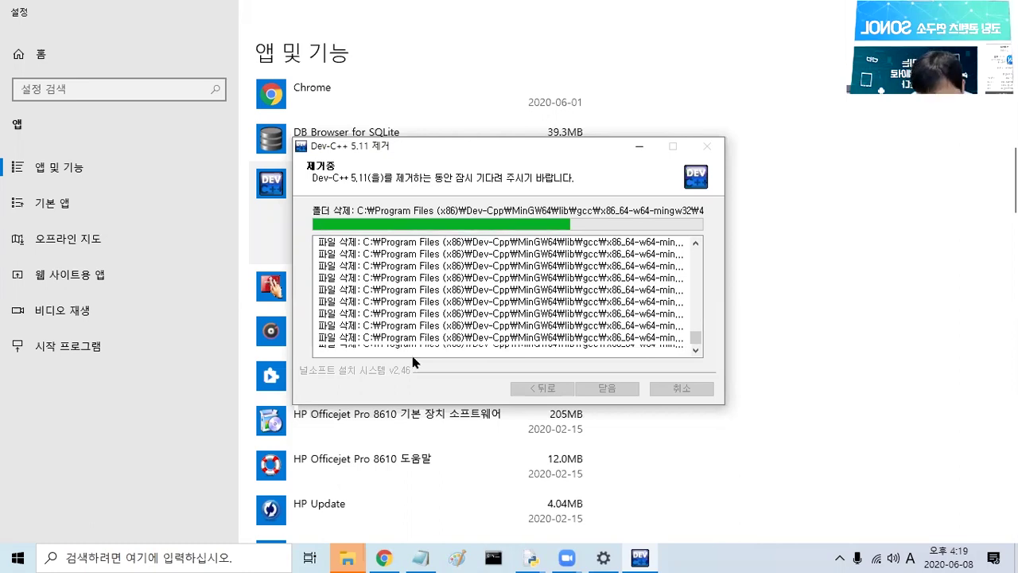
Step: Switch to Chrome, replace the old Dev-C++ download page with a new tab, and search Google for "dev c++"
click(382, 557)
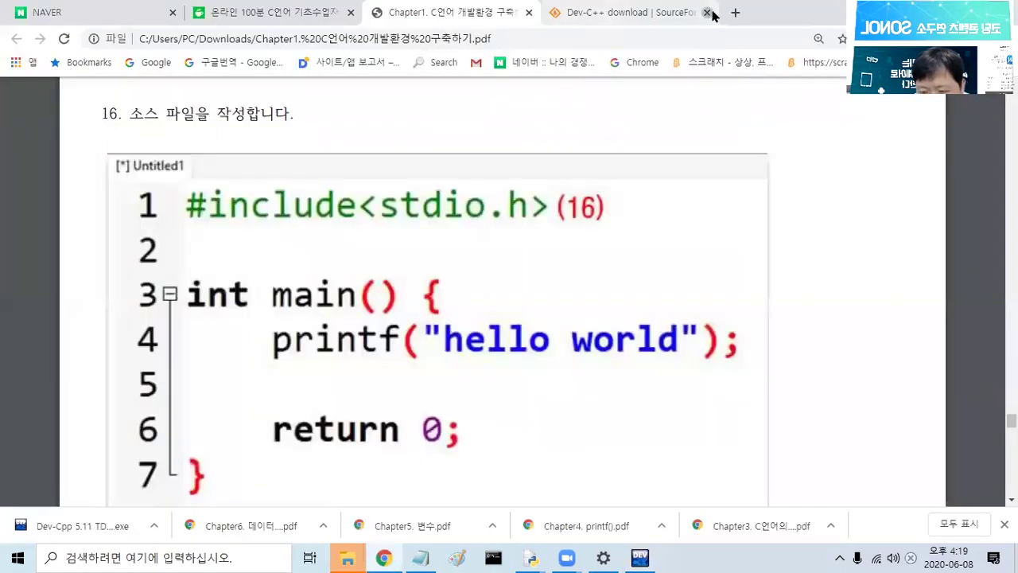
middle_click(562, 16)
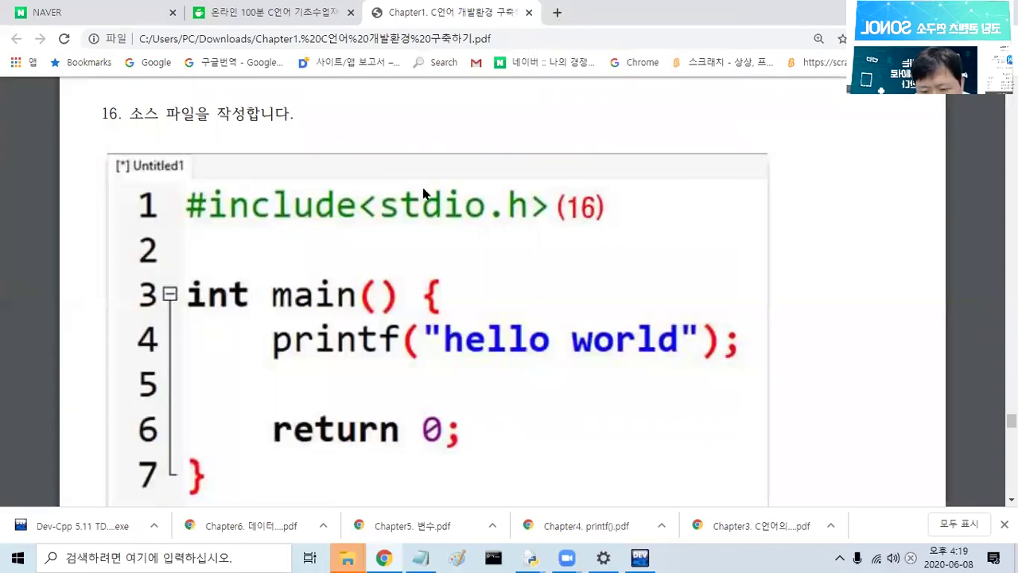
key(ctrl+t)
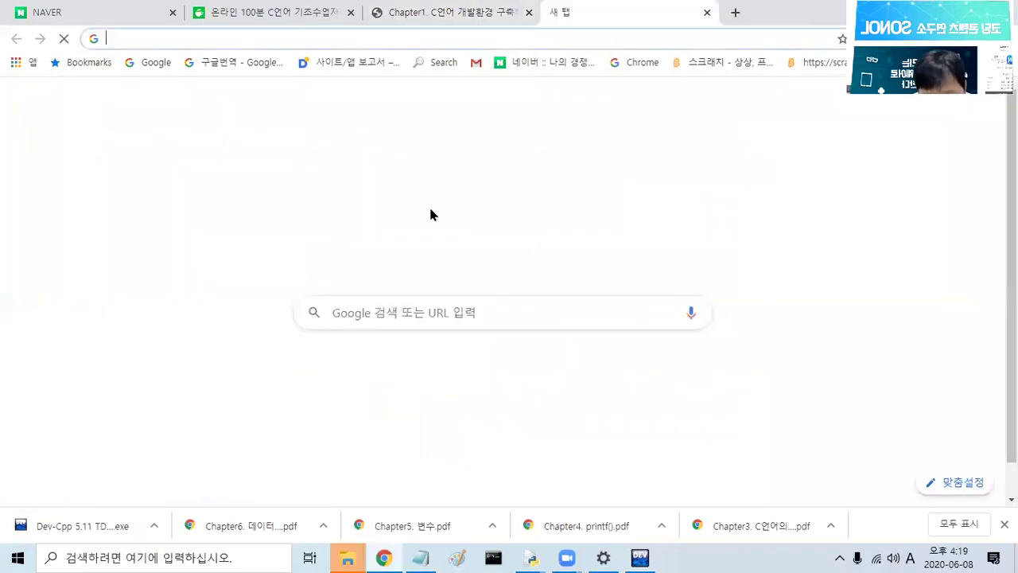
click(339, 310)
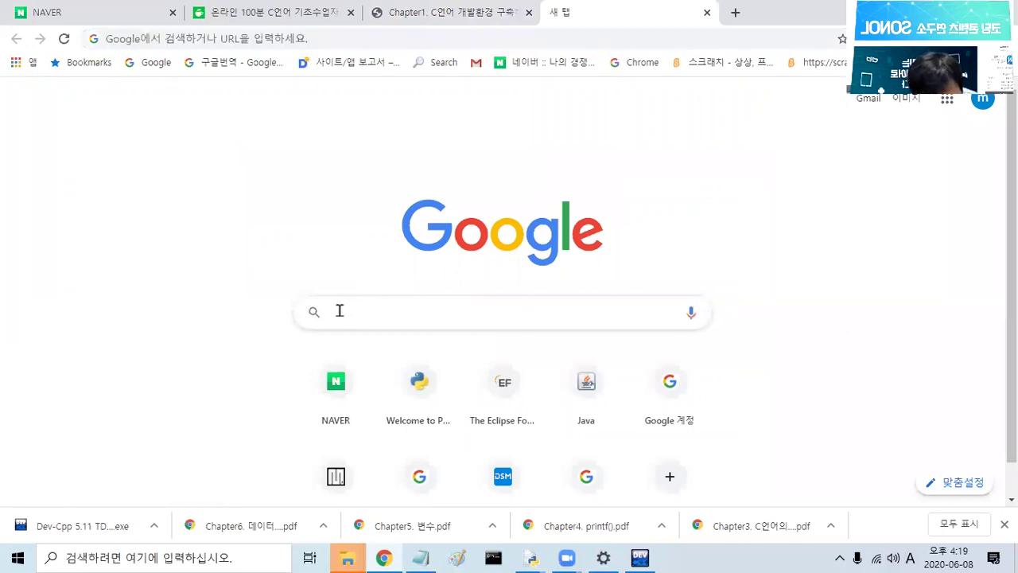
text(dev c++)
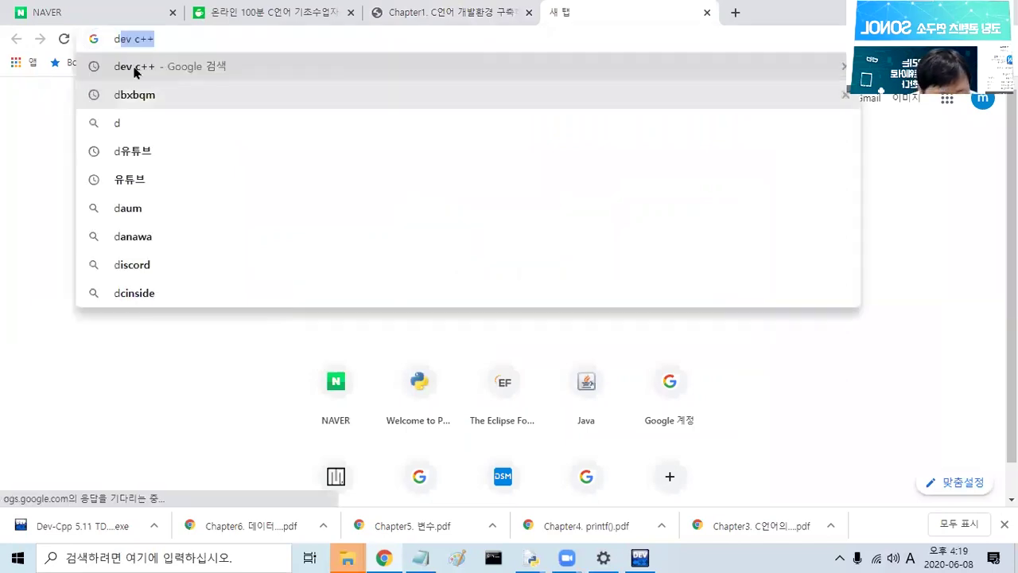
click(135, 69)
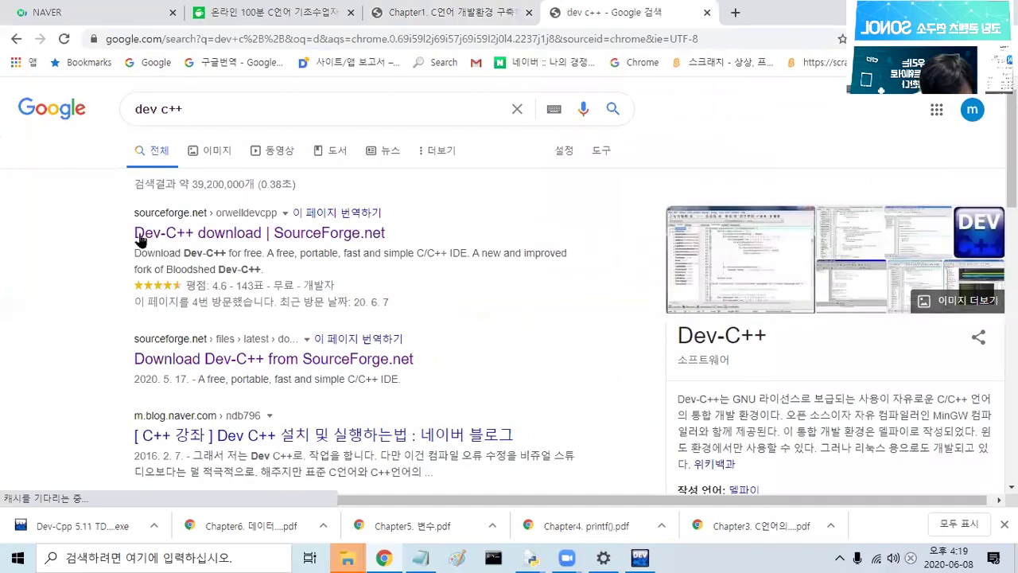
Step: Open the Dev-C++ project page on SourceForge and start its download
click(300, 234)
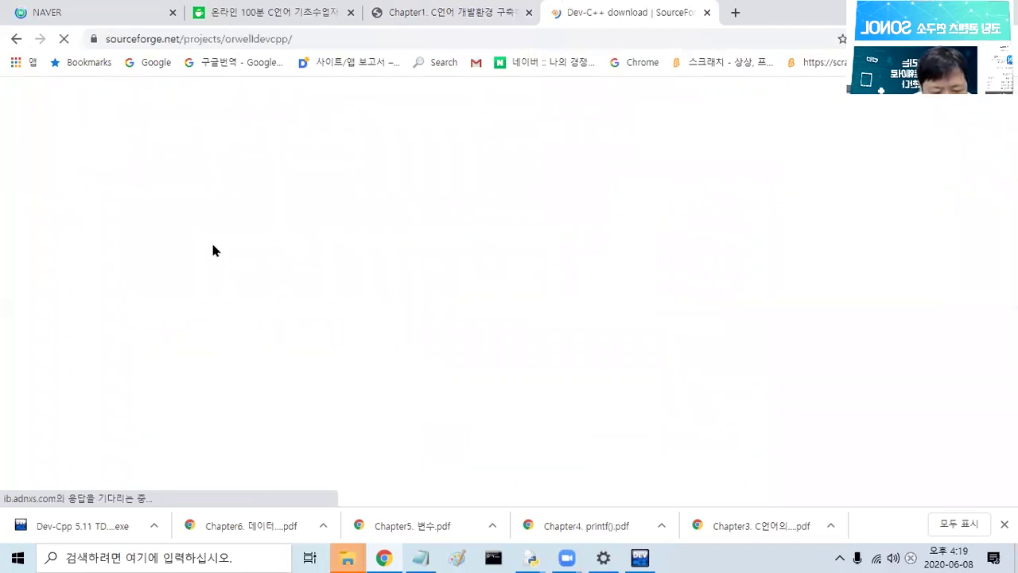
scroll(258, 234, down, 1)
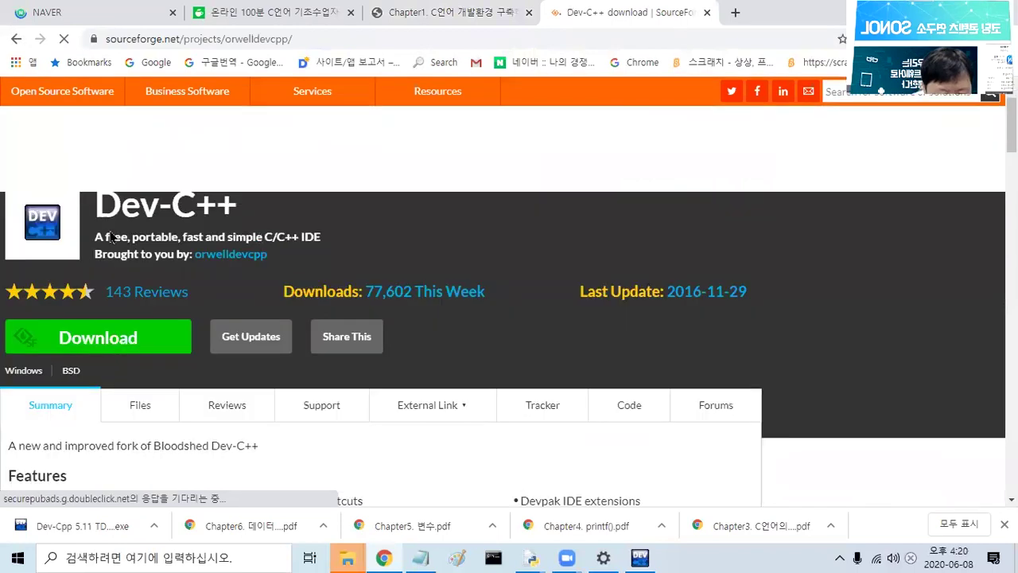
click(103, 335)
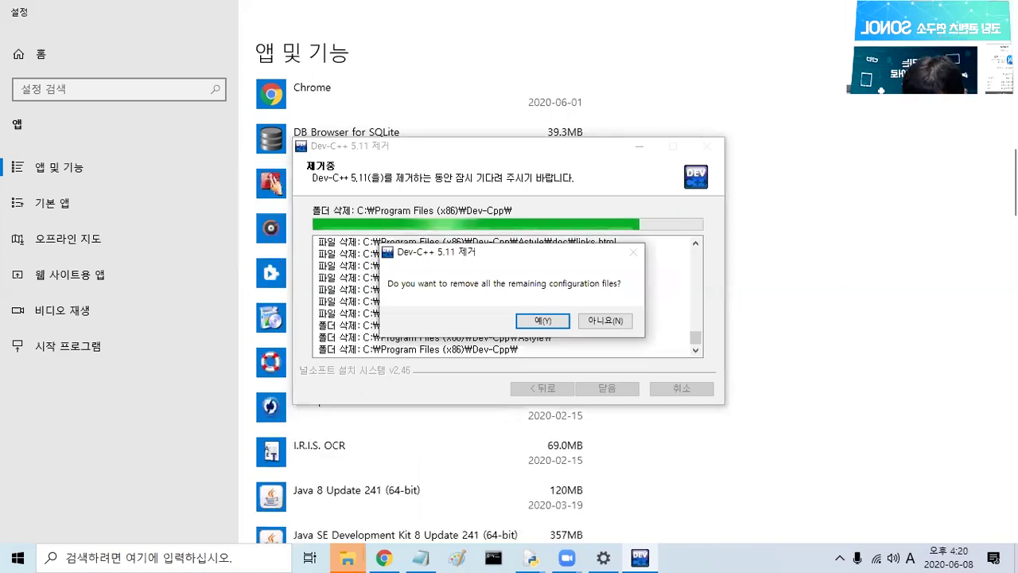
Step: Agree to remove all remaining Dev-C++ configuration files and close the finished uninstaller
click(541, 321)
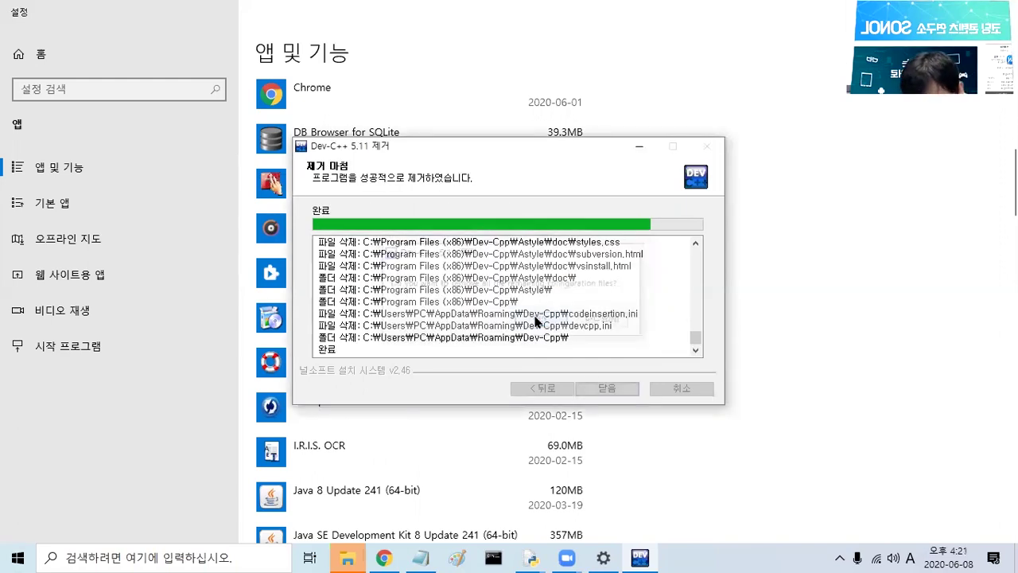
click(602, 389)
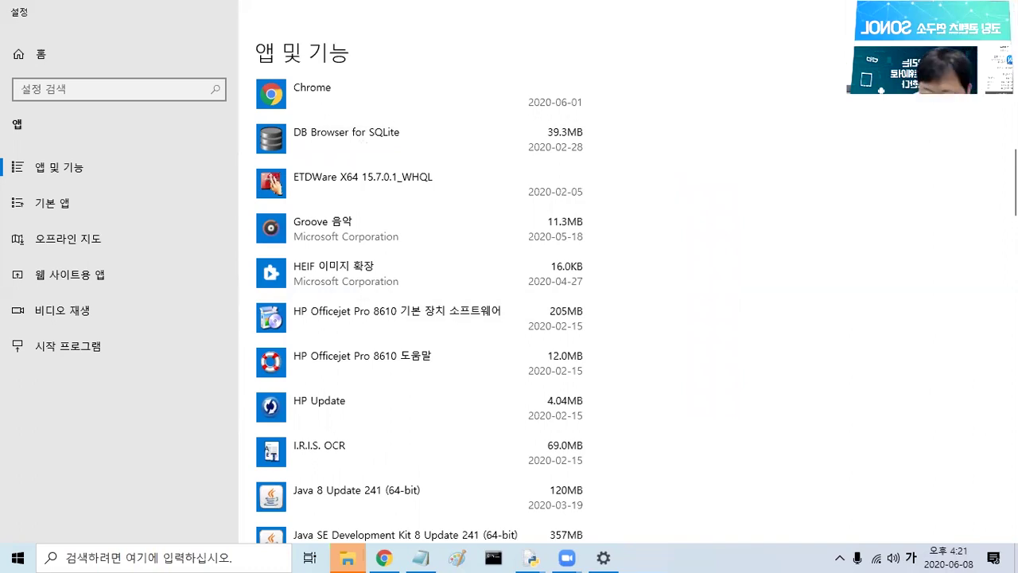
Step: Switch to File Explorer, open the Downloads folder, and run the installer "Dev-Cpp 5.11 TDM-GCC 4.9.2 Setup (1)"
click(501, 84)
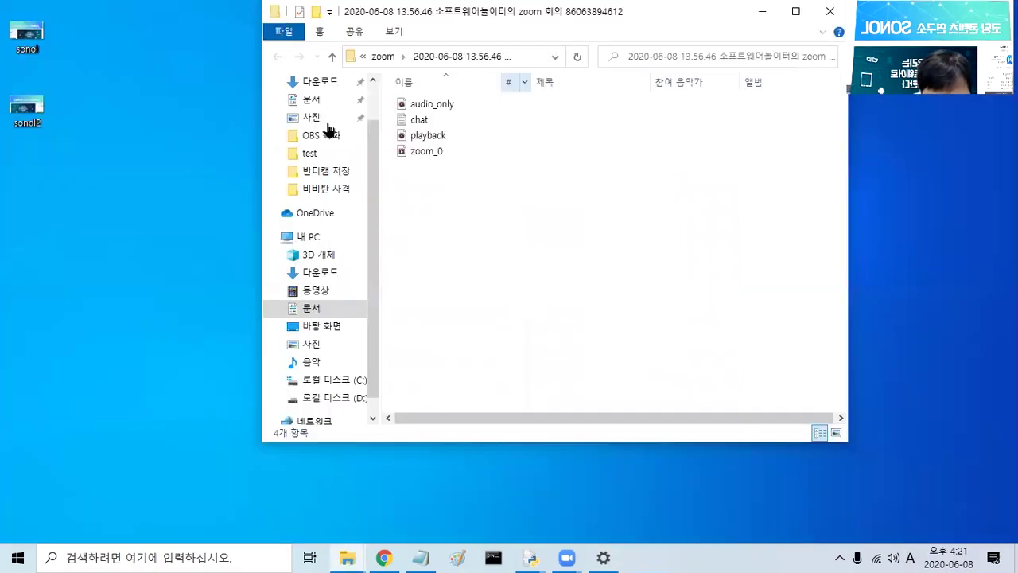
click(323, 82)
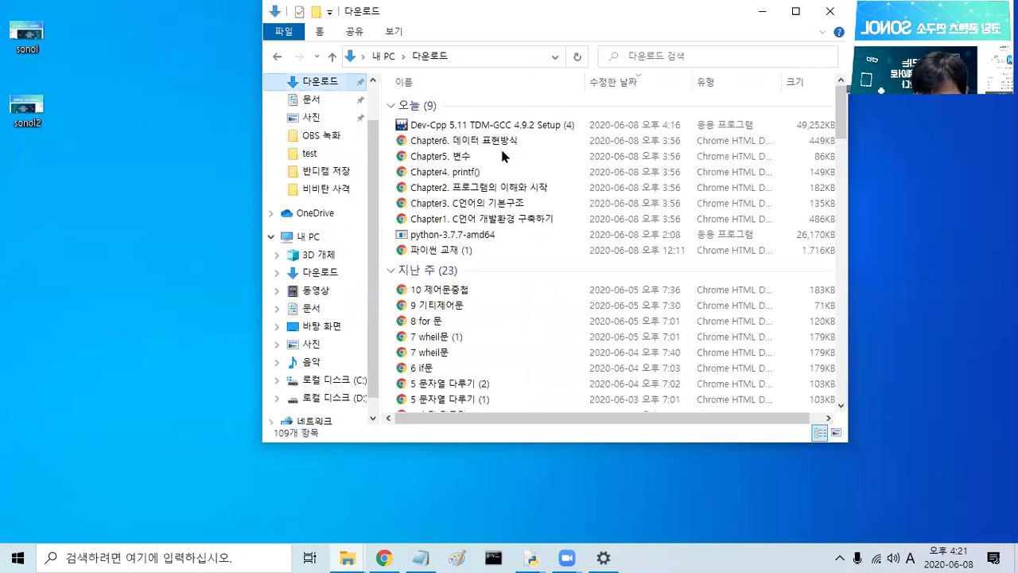
click(445, 338)
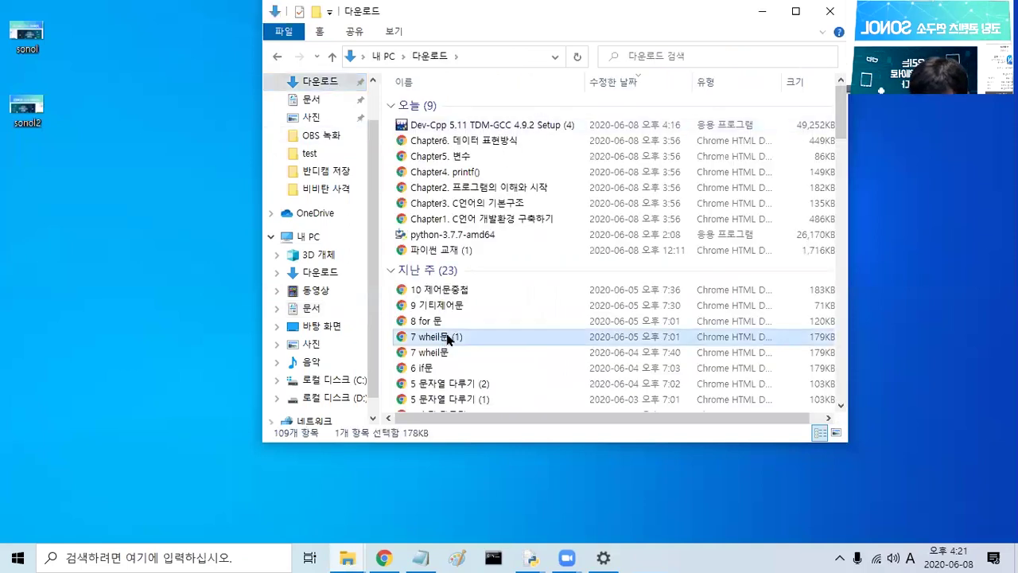
scroll(479, 358, down, 9)
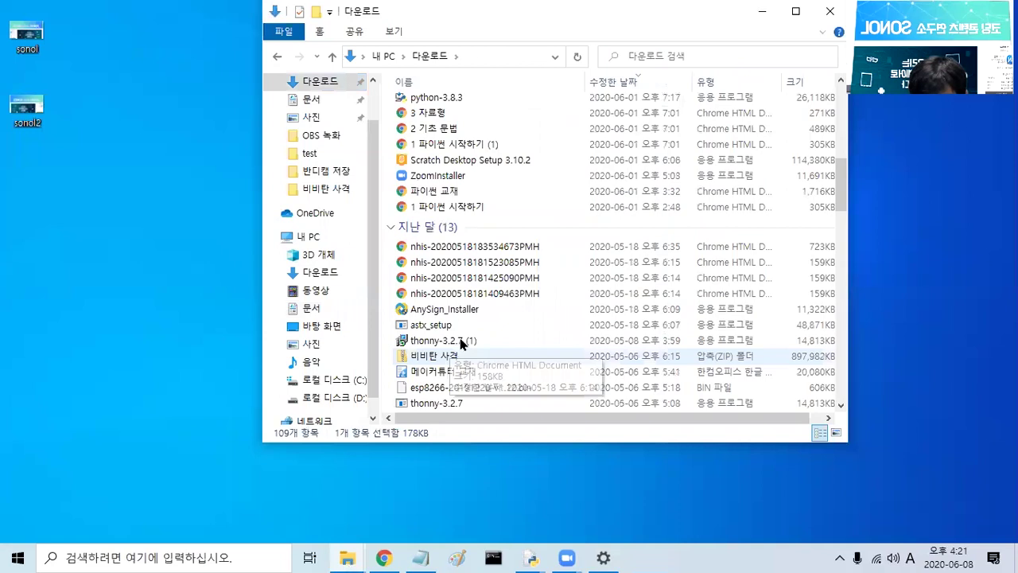
scroll(460, 334, down, 5)
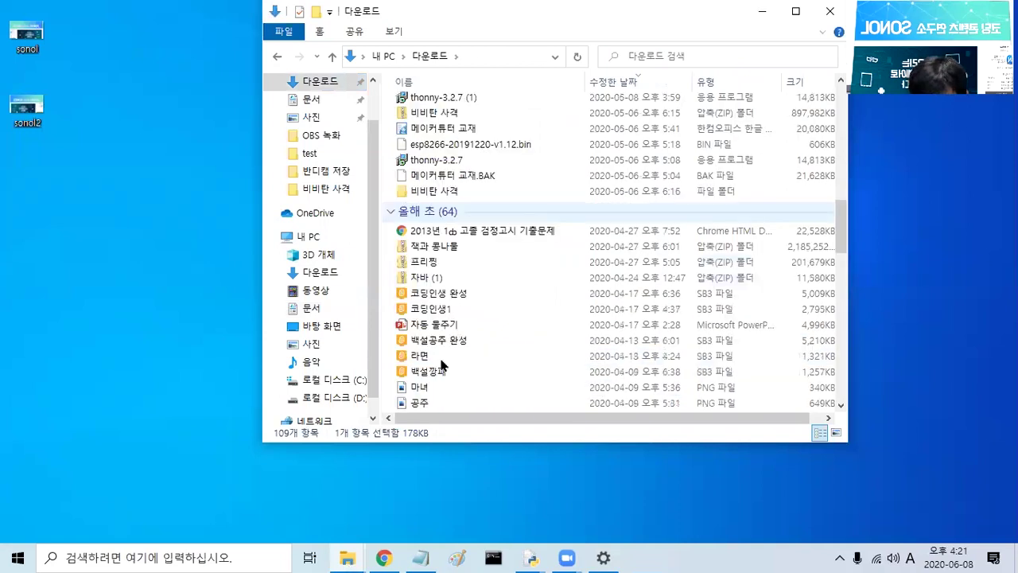
scroll(442, 364, down, 3)
scroll(447, 237, down, 6)
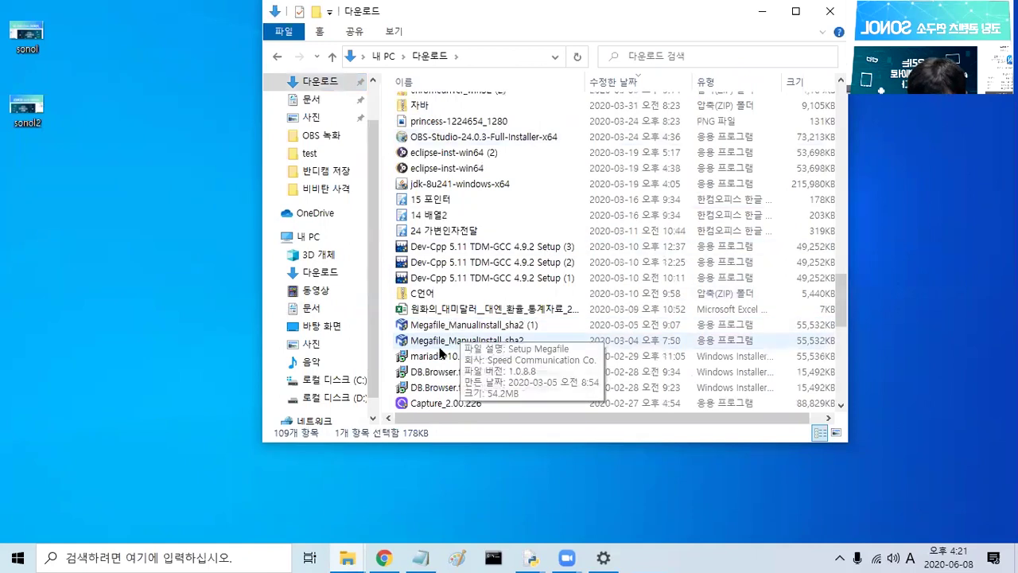
scroll(463, 393, down, 2)
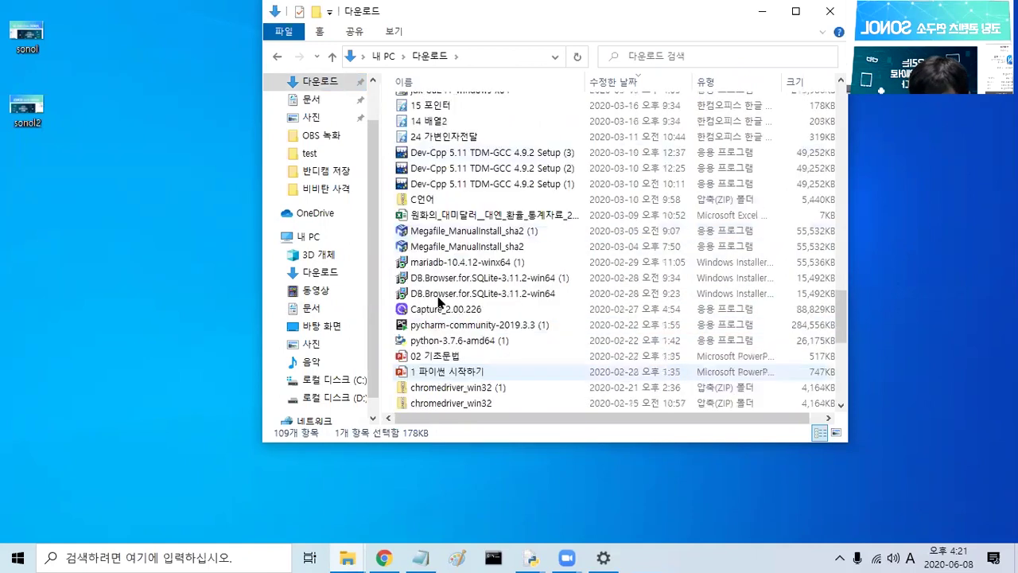
click(468, 185)
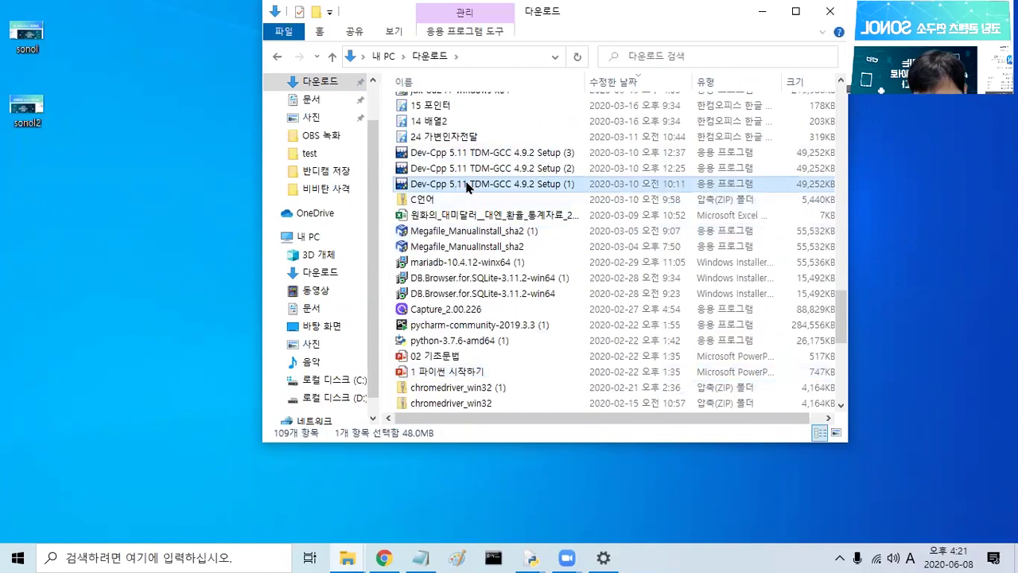
double_click(467, 185)
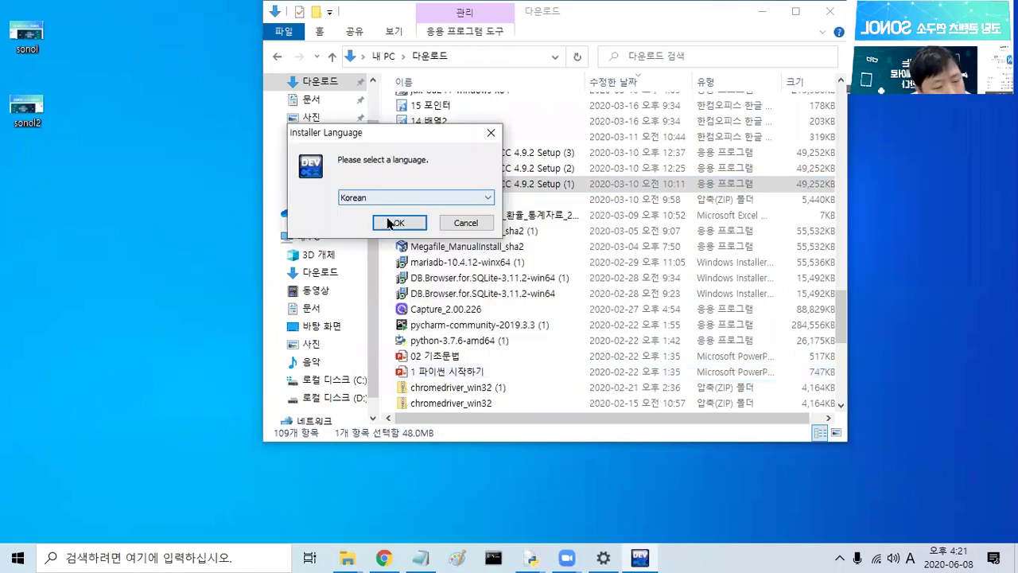
Step: Install Dev-C++ 5.11 in Korean, accepting the license, with the Full components in C:\Program Files (x86)\Dev-Cpp, and launch it on finishing
click(392, 223)
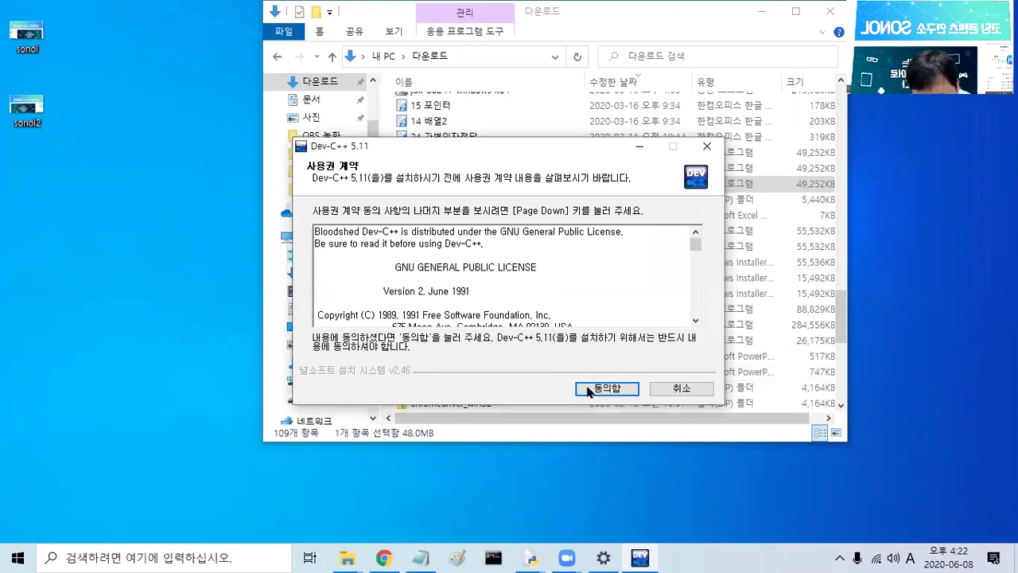
click(590, 389)
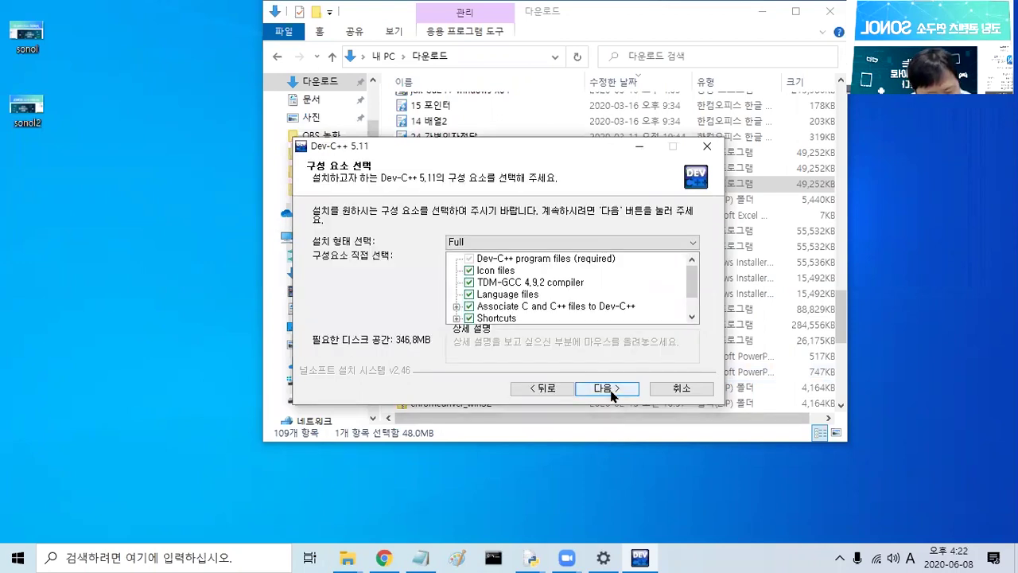
click(608, 390)
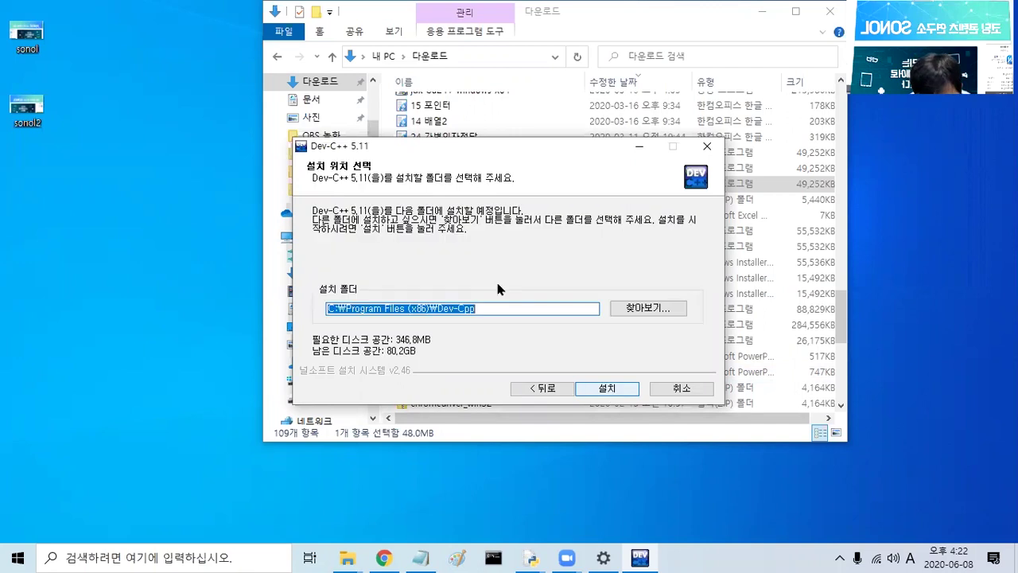
click(602, 393)
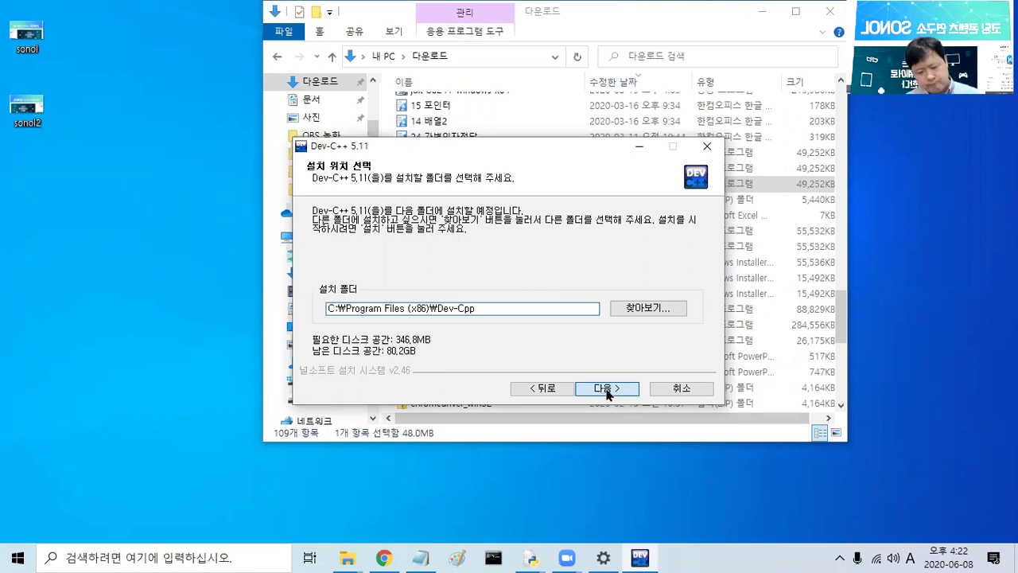
click(606, 391)
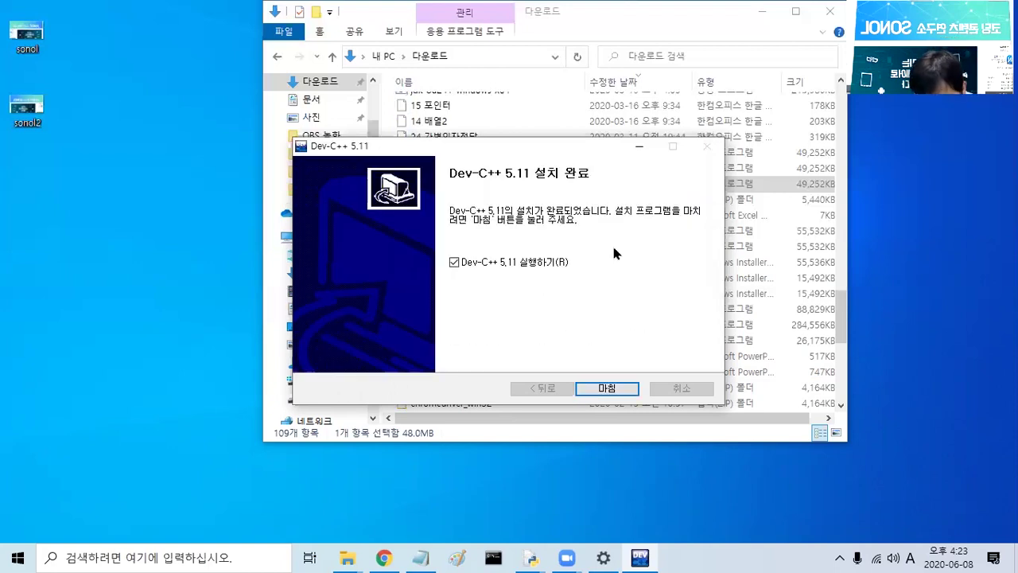
click(601, 389)
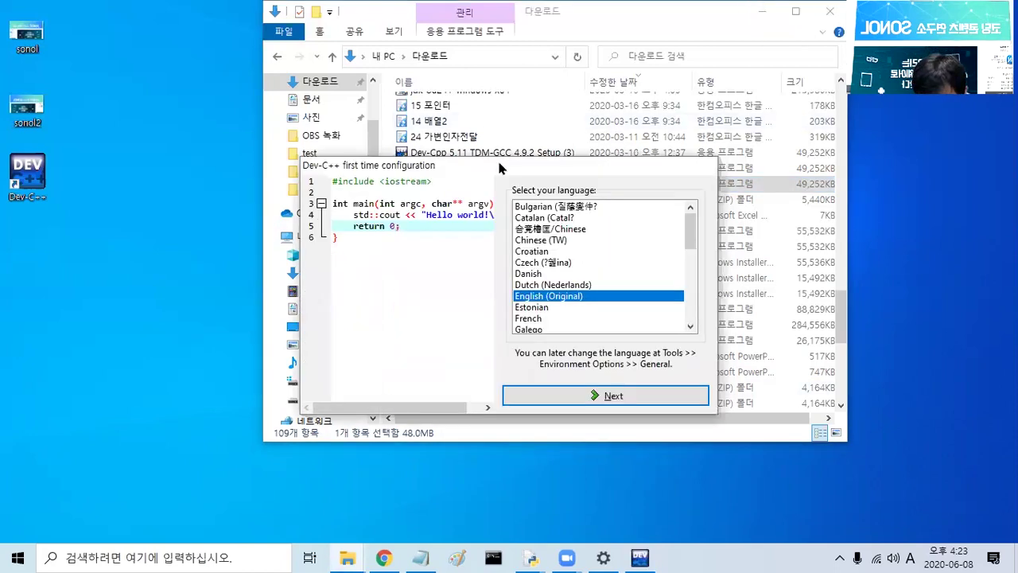
Step: Move the first time configuration window aside and choose Korean (한국어) as the Dev-C++ language
drag(500, 167, 236, 54)
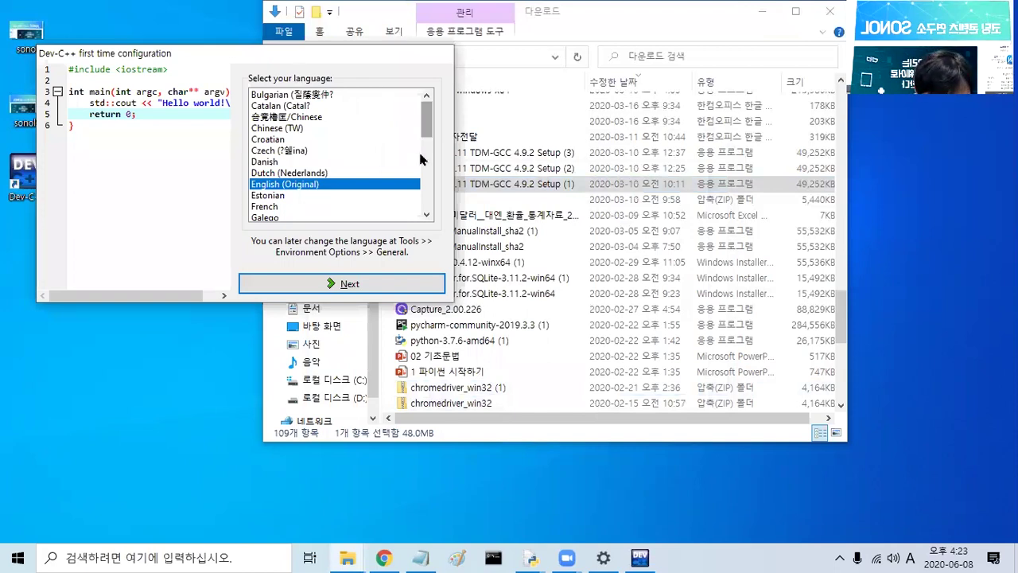
drag(426, 128, 426, 172)
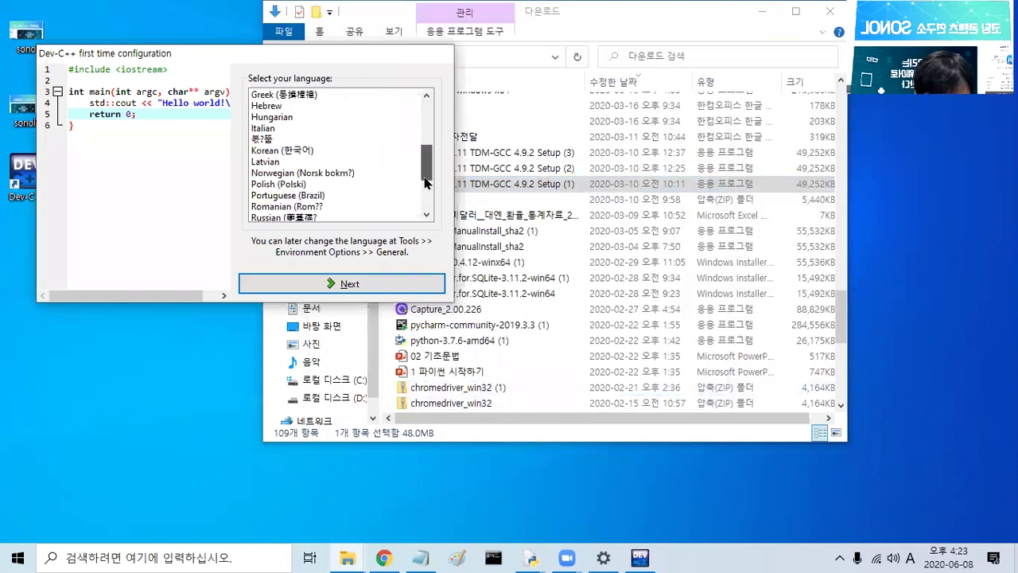
scroll(276, 113, down, 1)
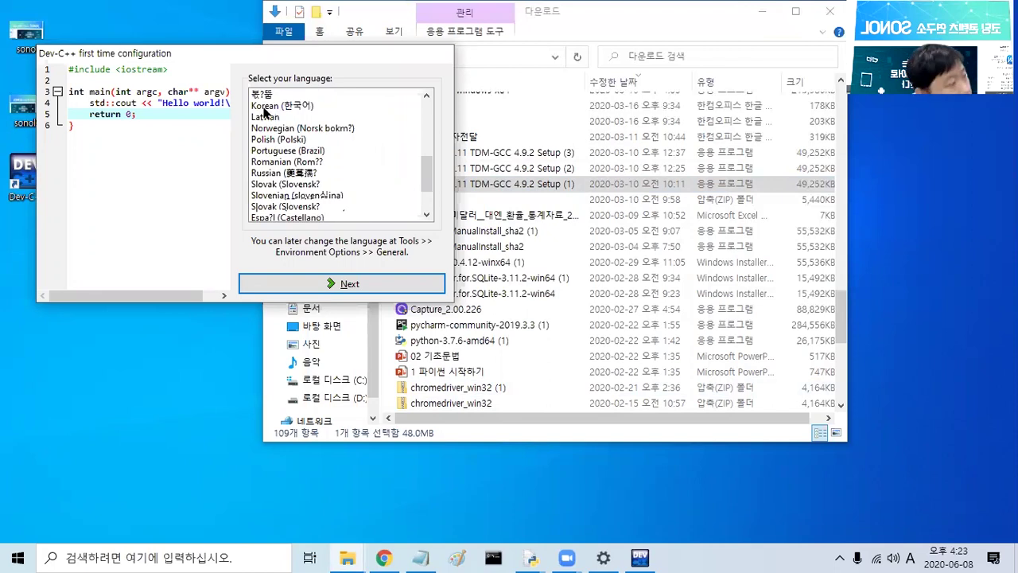
click(315, 107)
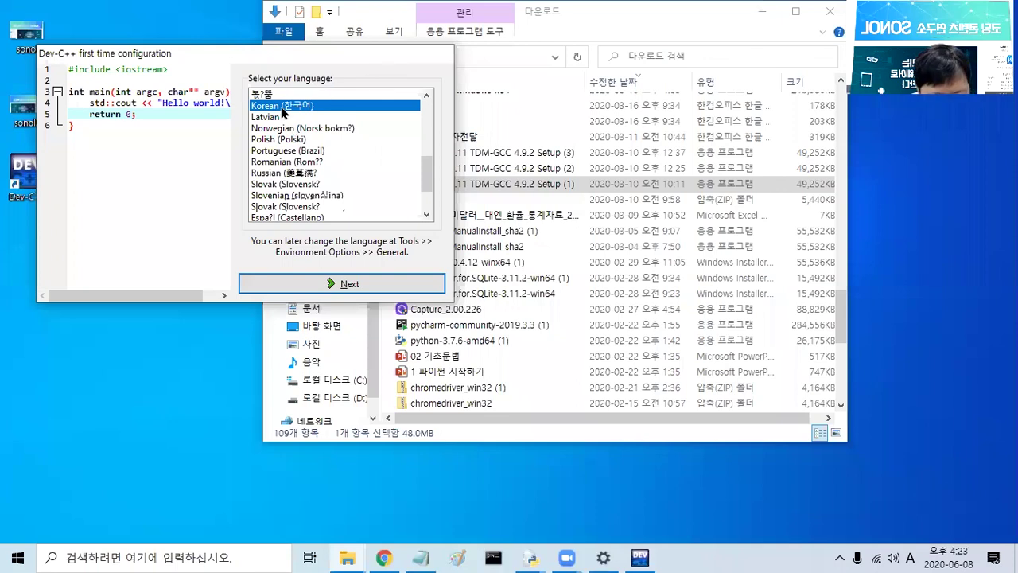
click(328, 284)
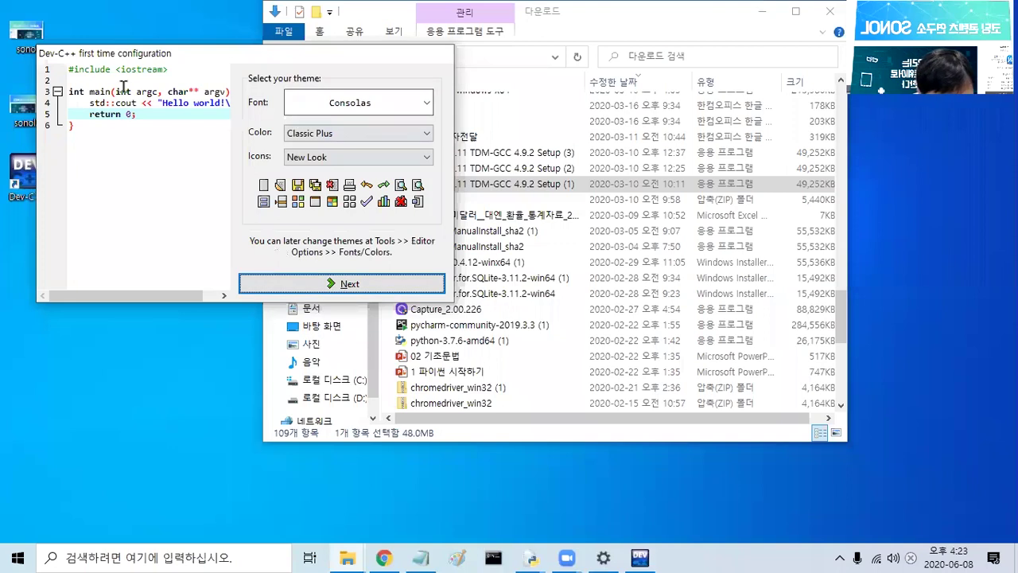
Step: Keep the Consolas font with the Classic Plus color and New Look icons, and complete the first time configuration
click(348, 108)
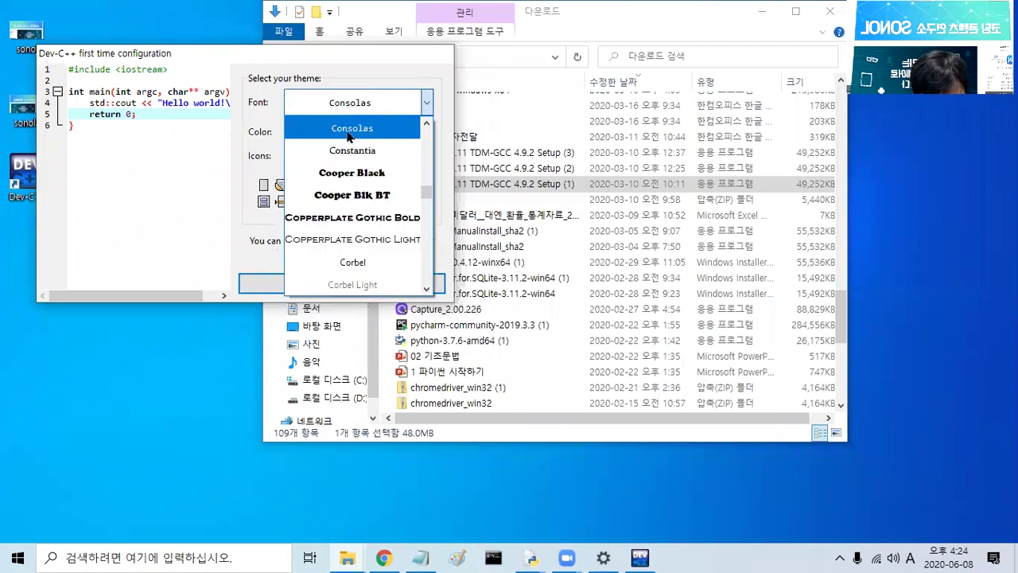
click(351, 129)
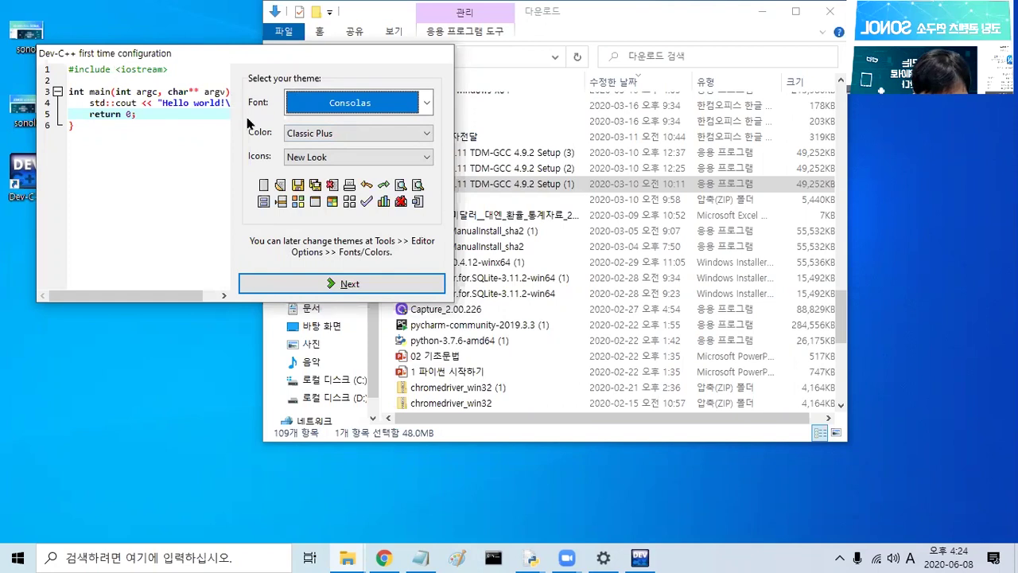
click(427, 102)
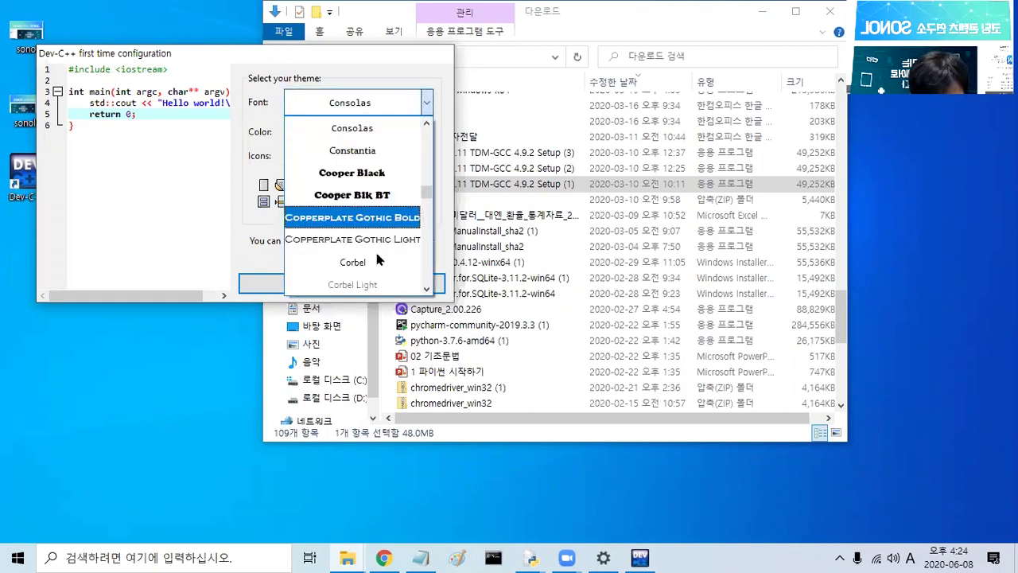
click(362, 129)
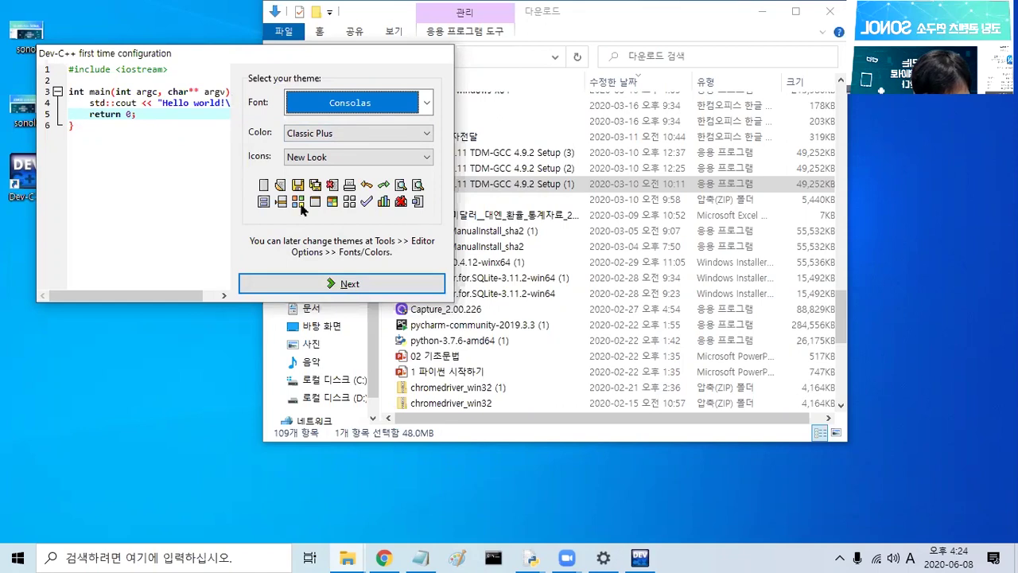
click(338, 286)
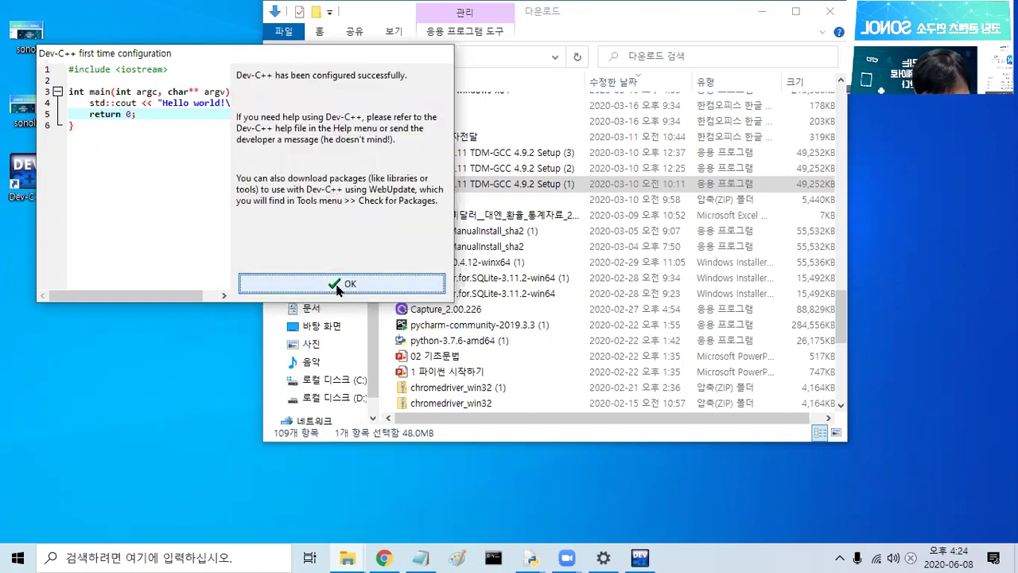
click(337, 286)
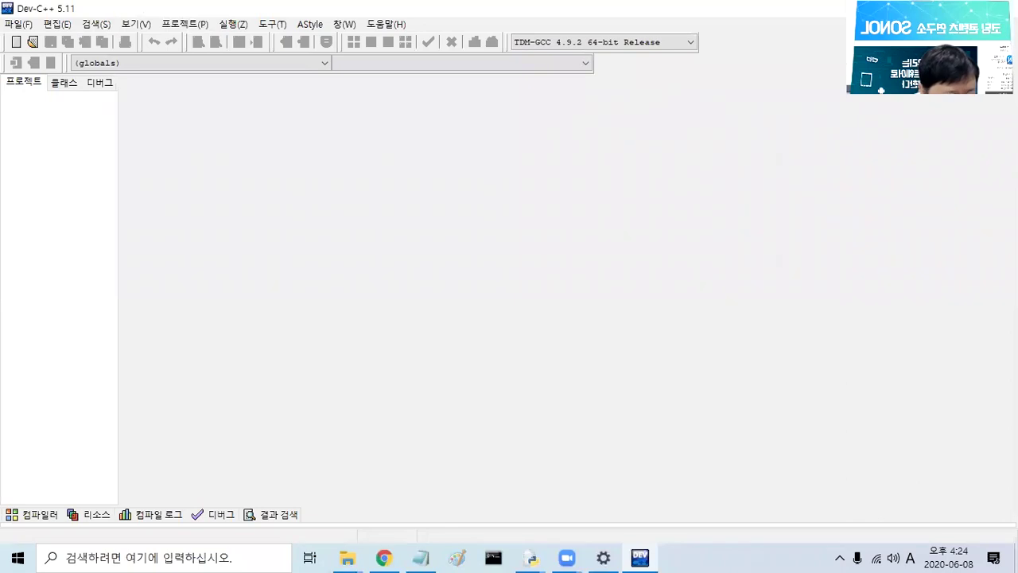
Step: Create a new empty source file in Dev-C++
click(18, 23)
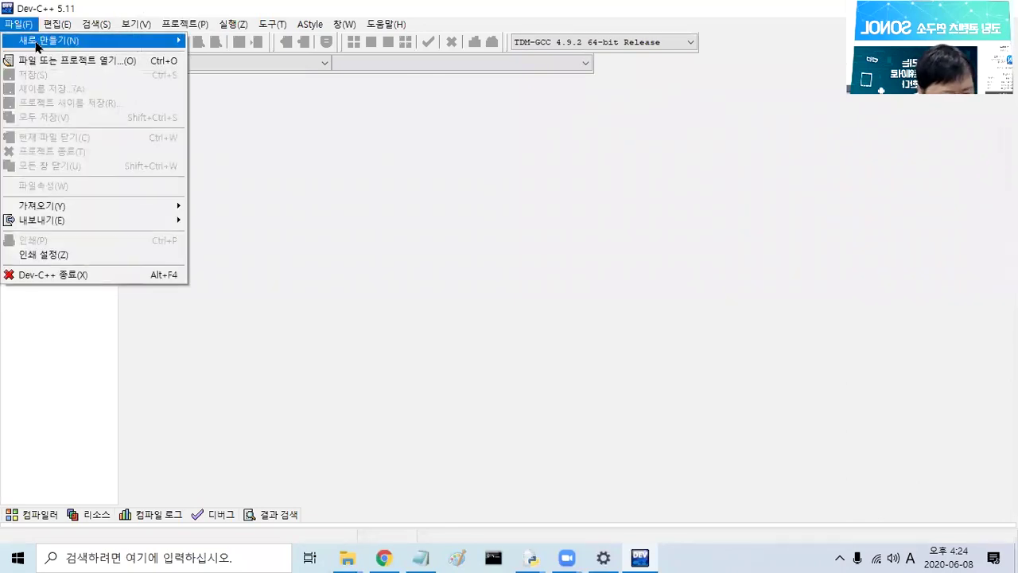
mouse_move(35, 47)
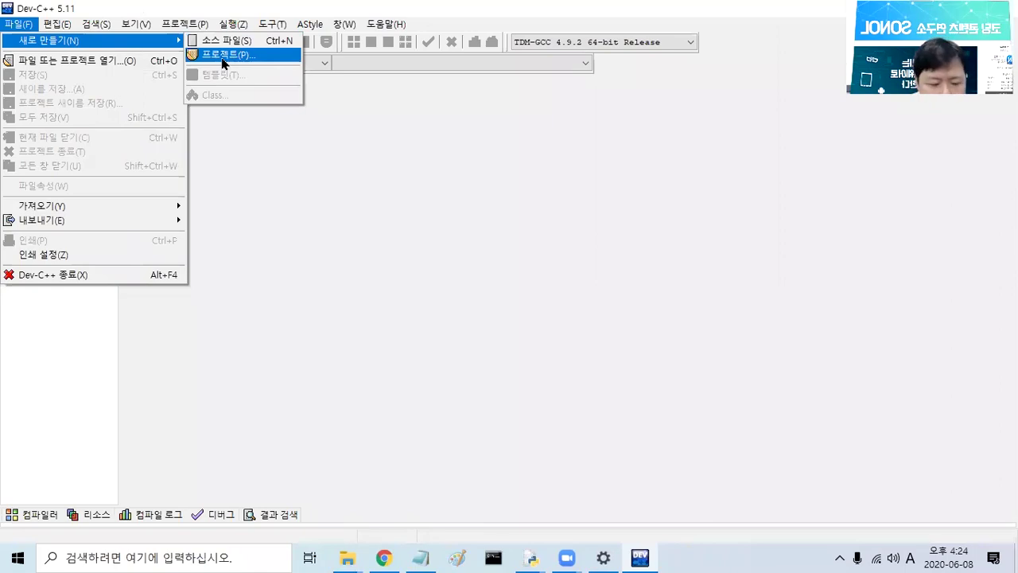
mouse_move(138, 42)
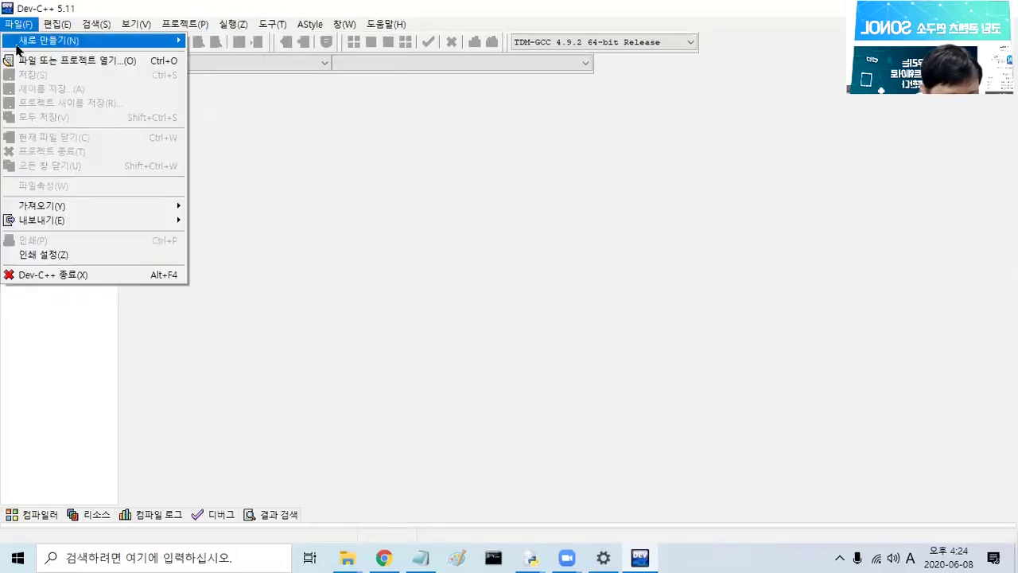
click(229, 40)
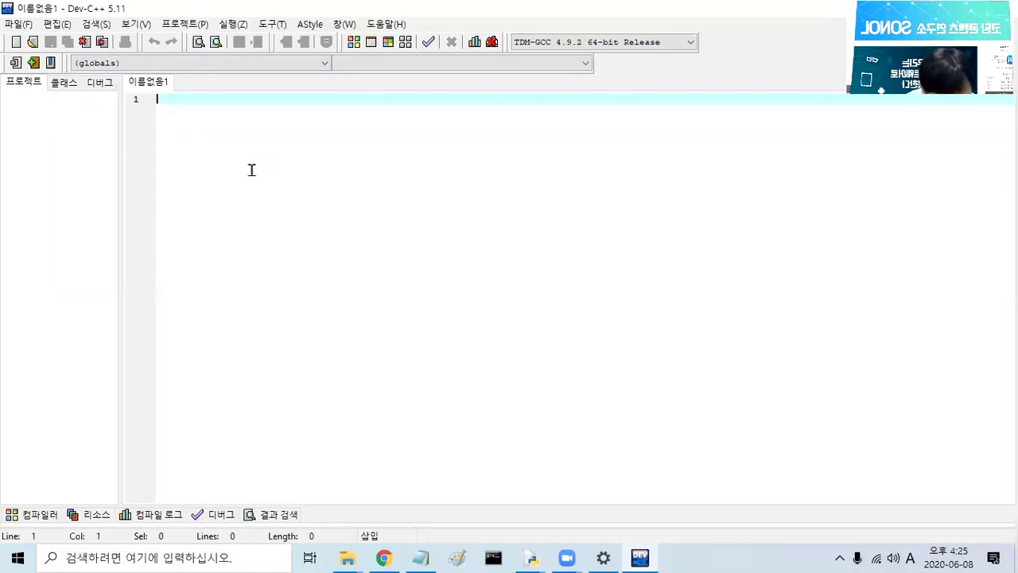
Step: Enlarge the text size in the editor of the new source file
scroll(253, 173, up, 2)
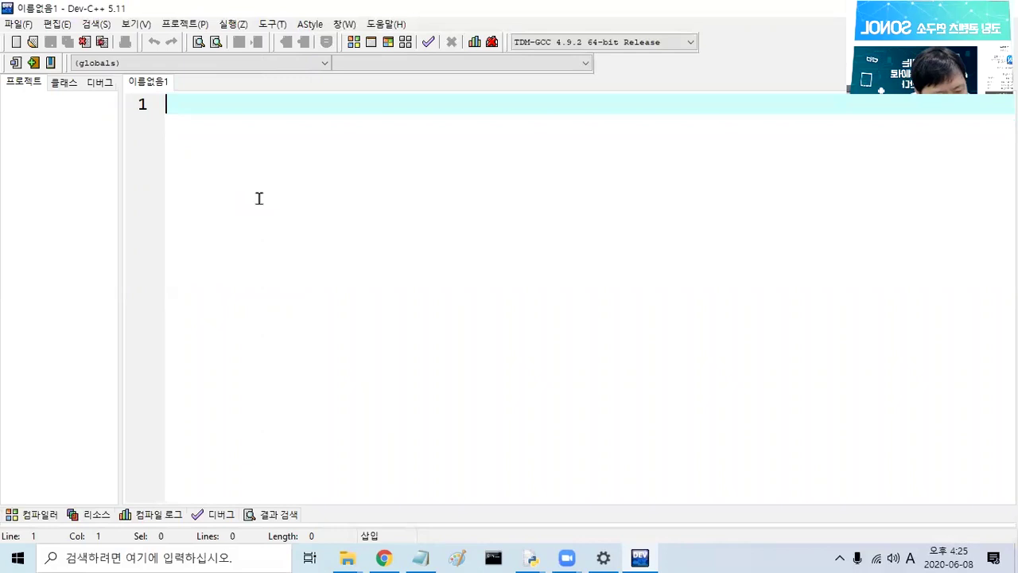
scroll(258, 198, up, 1)
scroll(259, 198, down, 2)
scroll(259, 198, up, 1)
scroll(259, 198, down, 2)
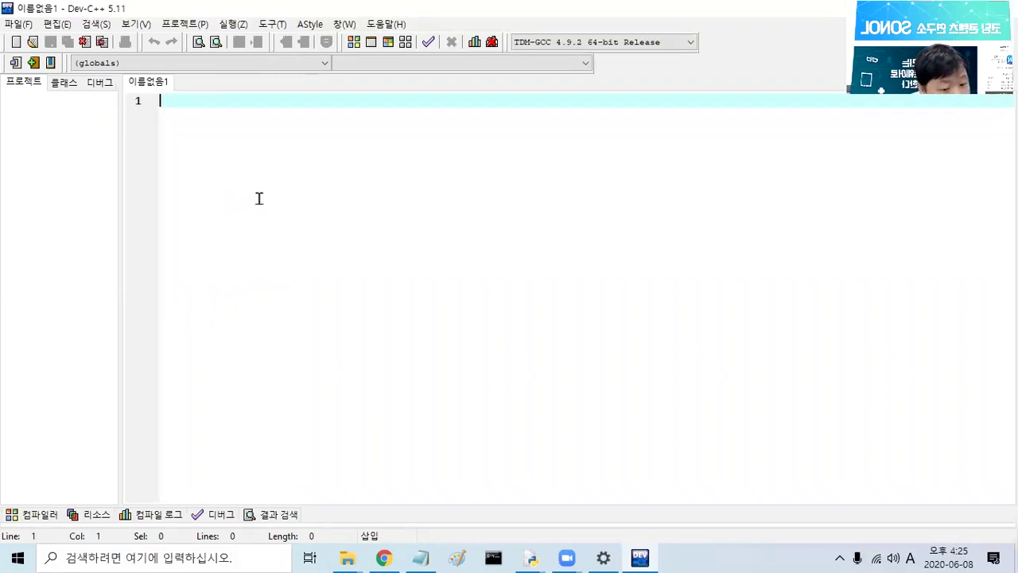
scroll(258, 198, up, 1)
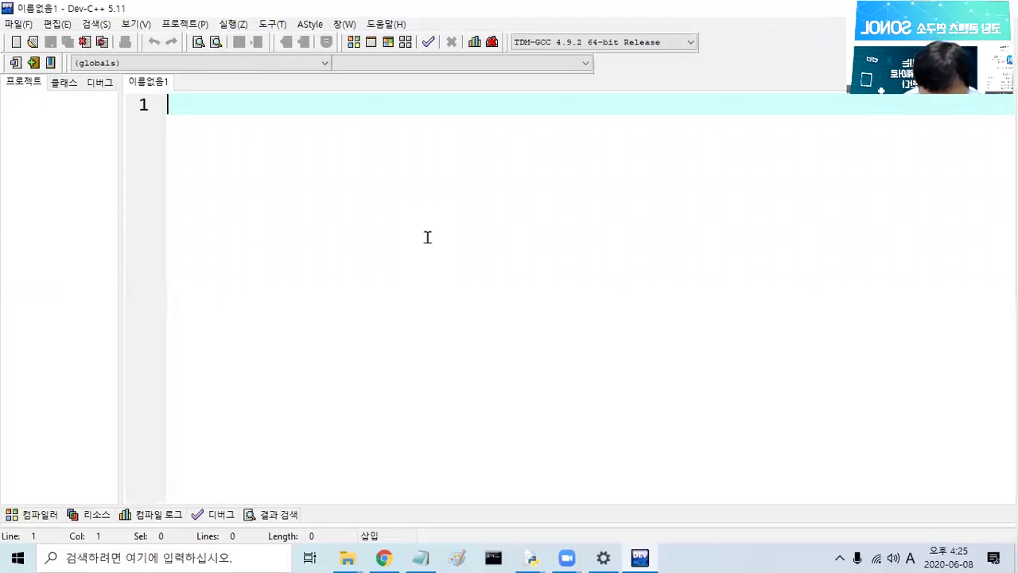
Step: Begin the include directive on line 1 of the source file, entering "#incude"
text(#)
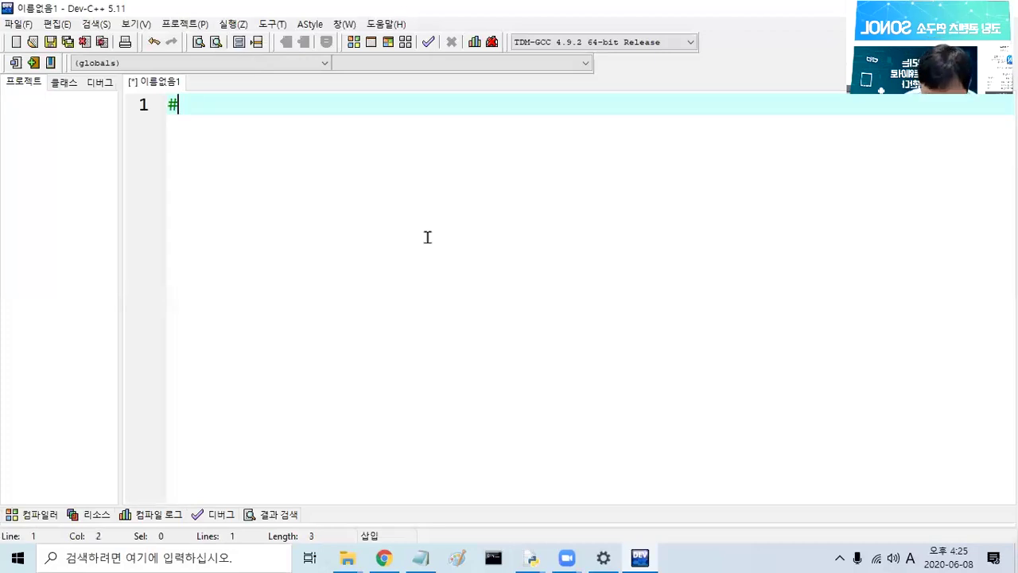
text(in)
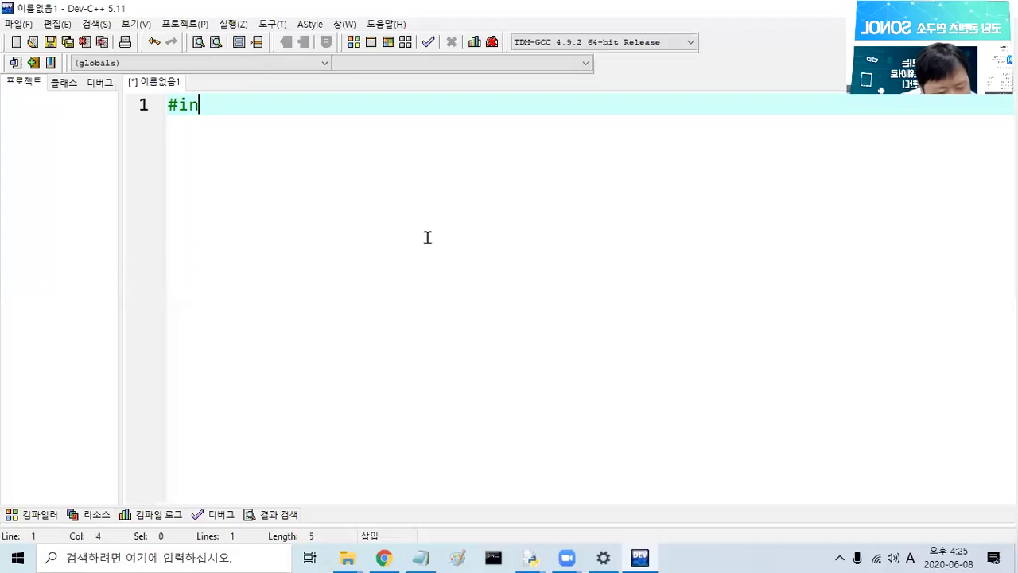
text(de)
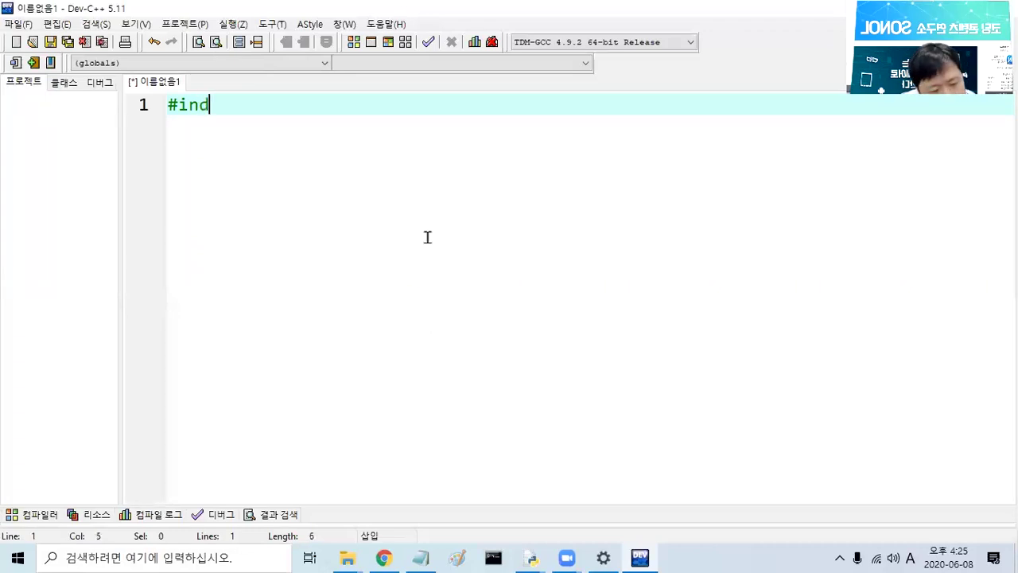
key(BackSpace)
key(BackSpace)
text(c)
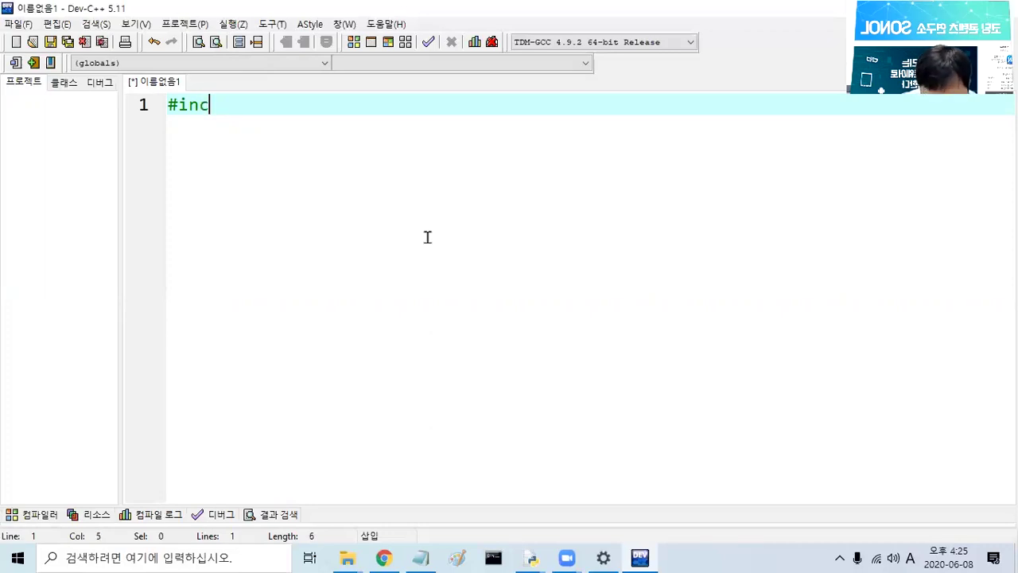
text(ude)
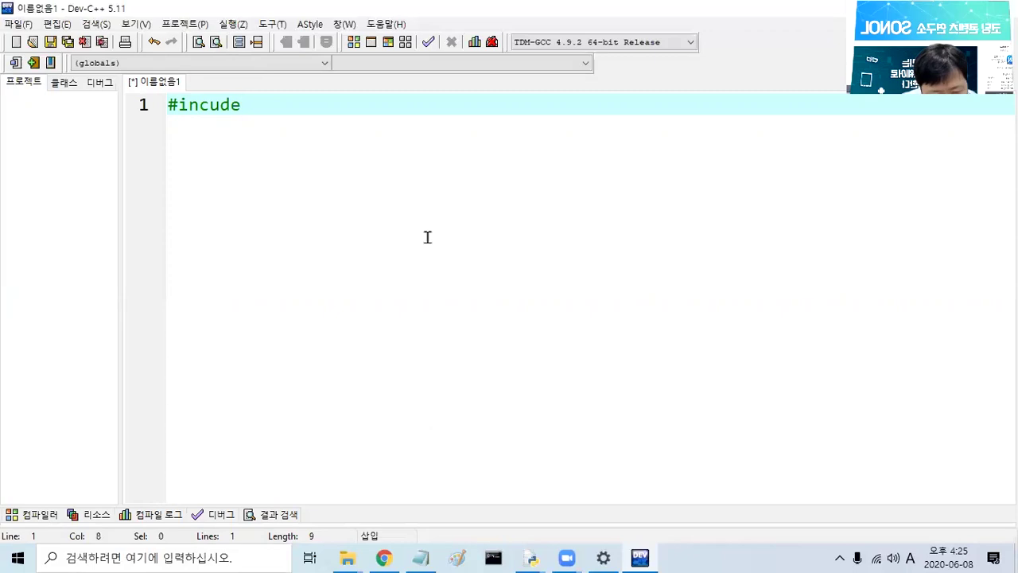